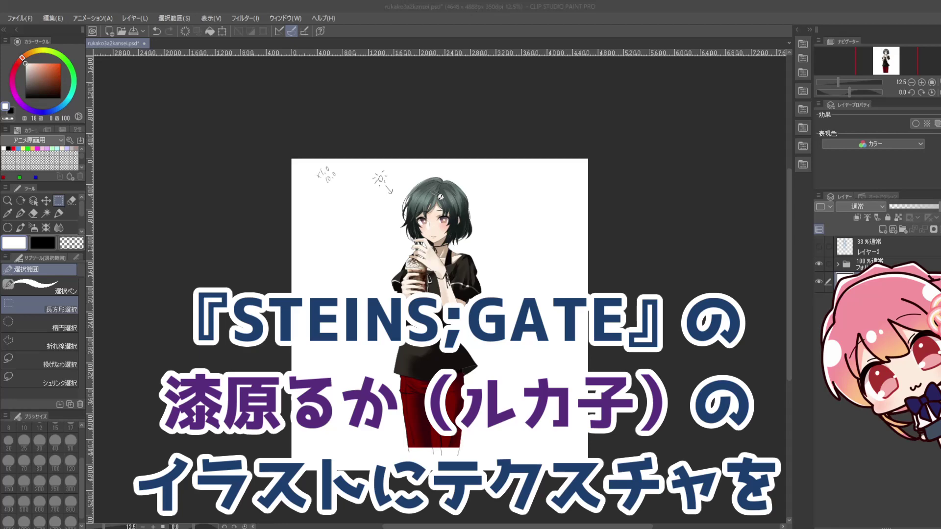
Add a gradient map correction layer (グラデーションマップ) directly above フォルダー 1
left_click(921, 82)
left_click(922, 82)
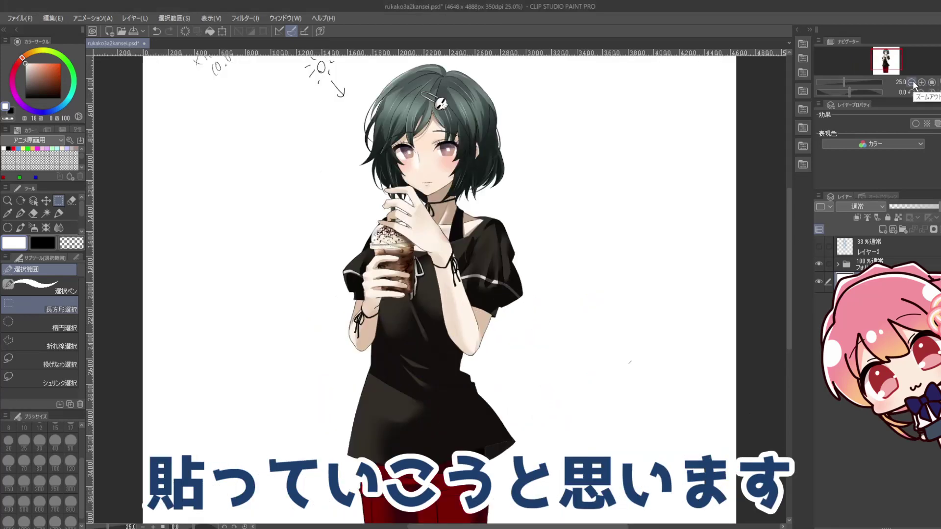
left_click(922, 81)
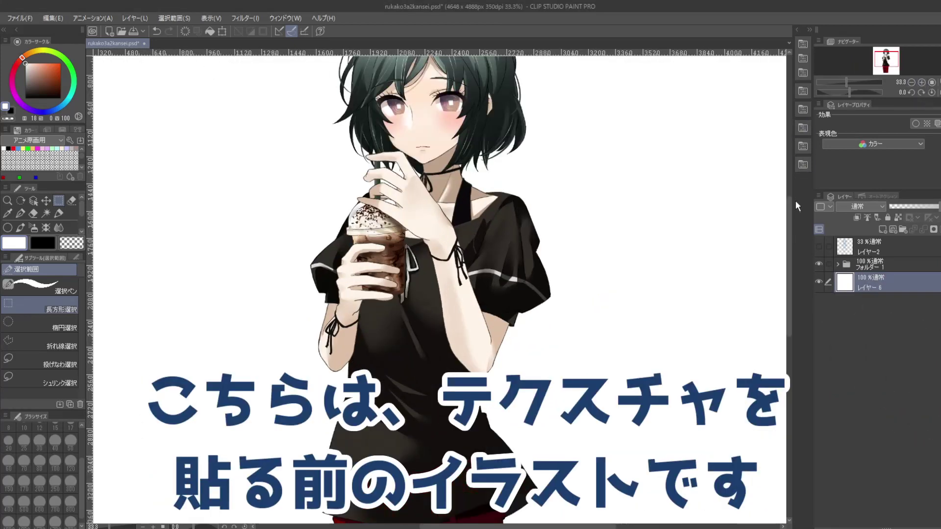
left_click_drag(788, 207, 787, 168)
left_click(872, 263)
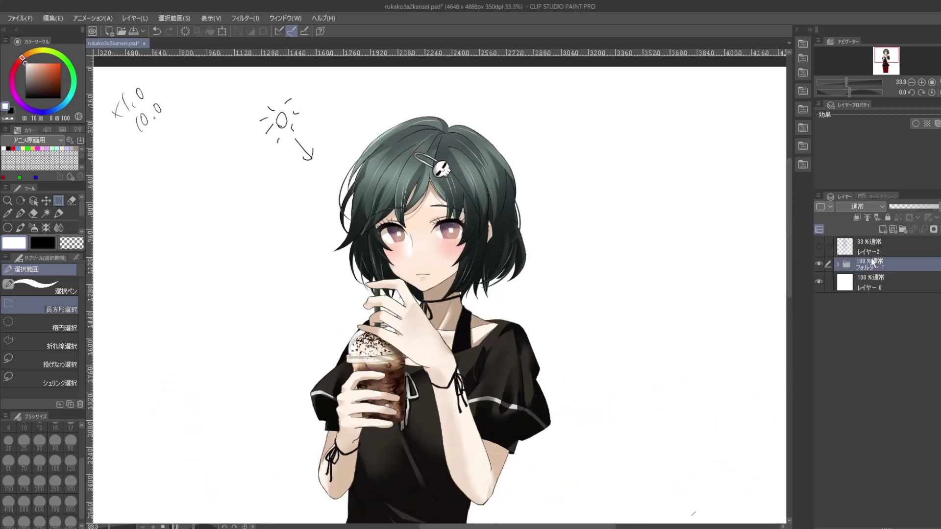
left_click(133, 18)
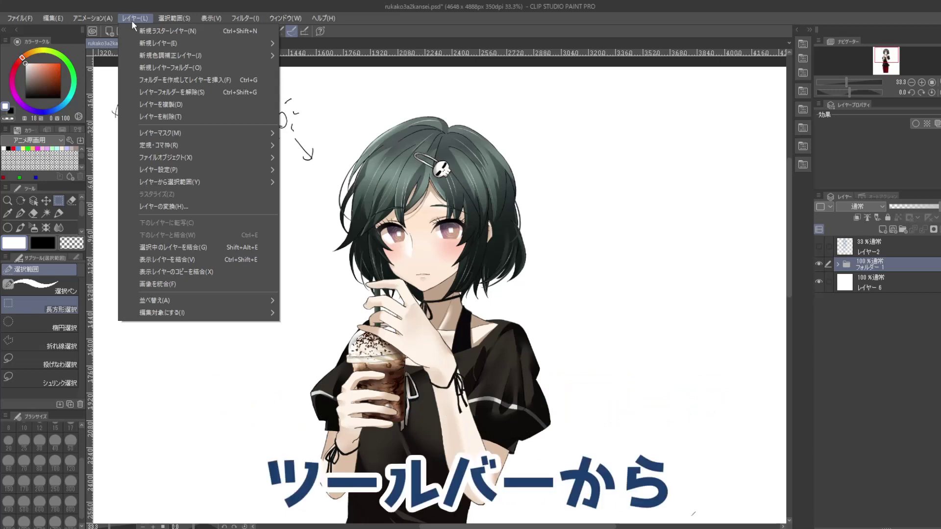
mouse_move(275, 60)
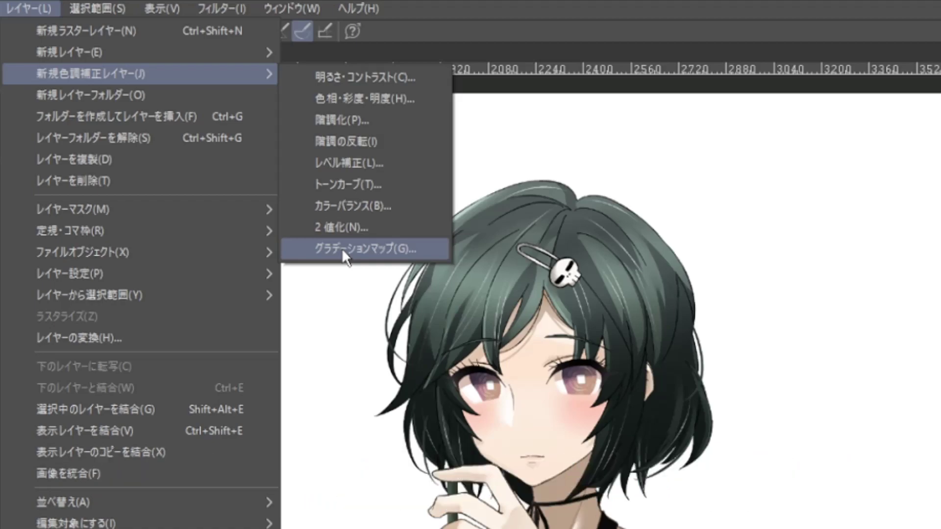
left_click(342, 248)
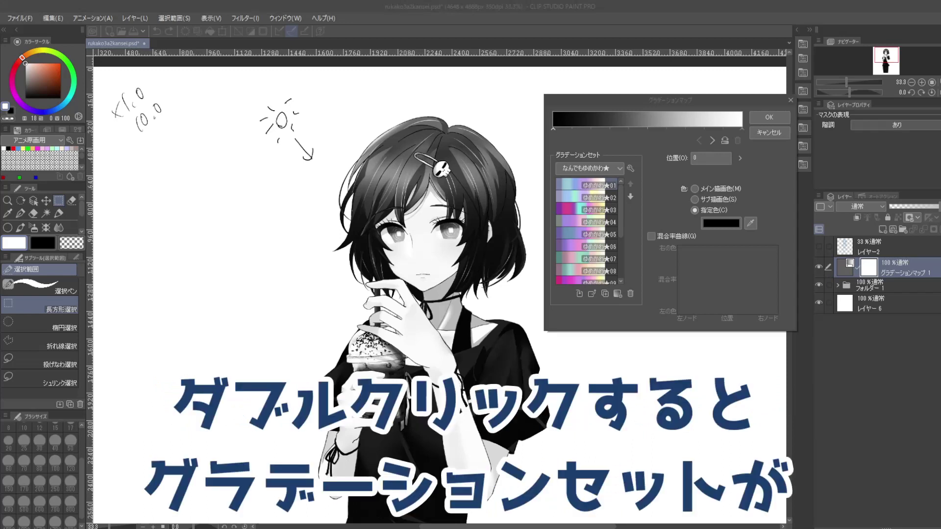
Try several gradients from the なんでもゆめかわ★ and ハロウィングラデーションマップ sets on the illustration
double_click(571, 186)
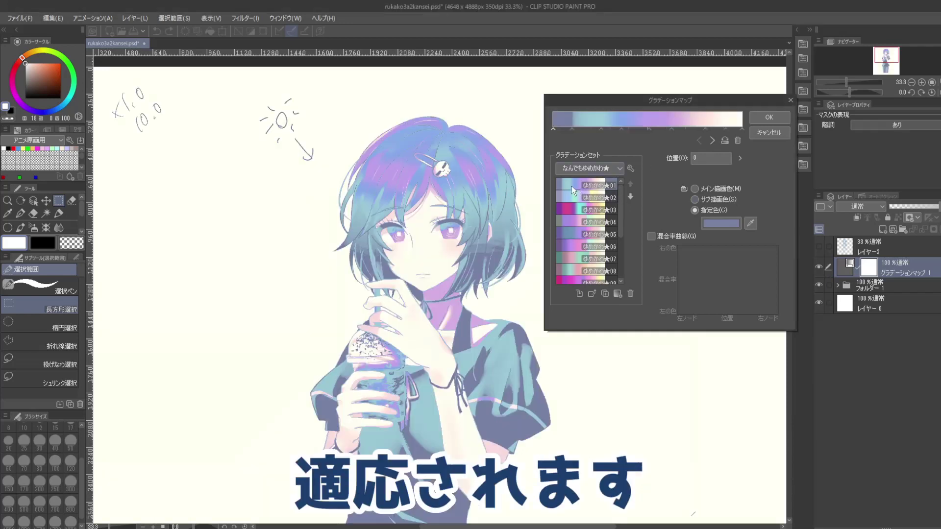
left_click(604, 171)
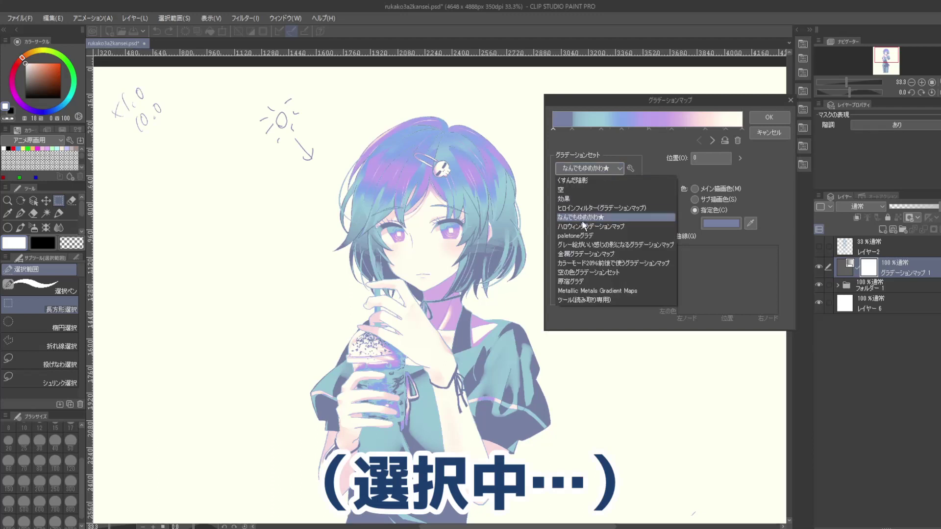
left_click(582, 222)
double_click(578, 196)
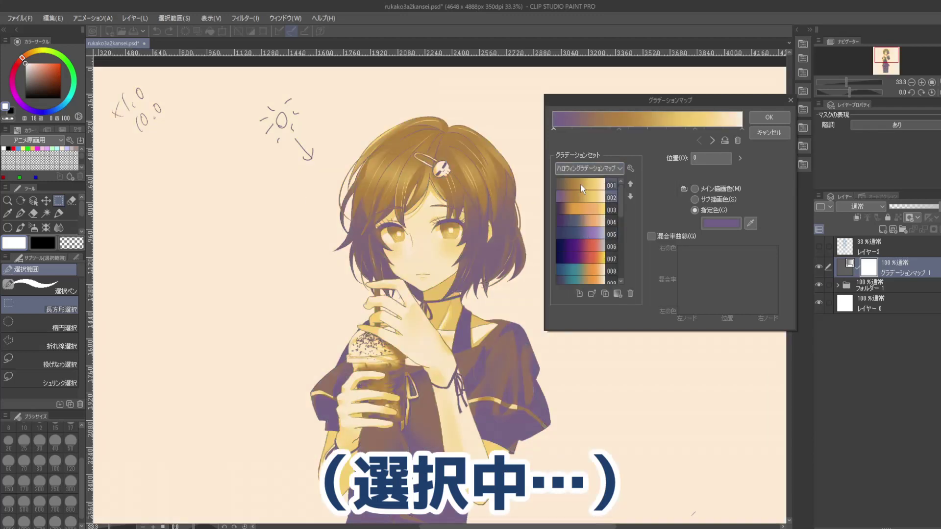
double_click(582, 189)
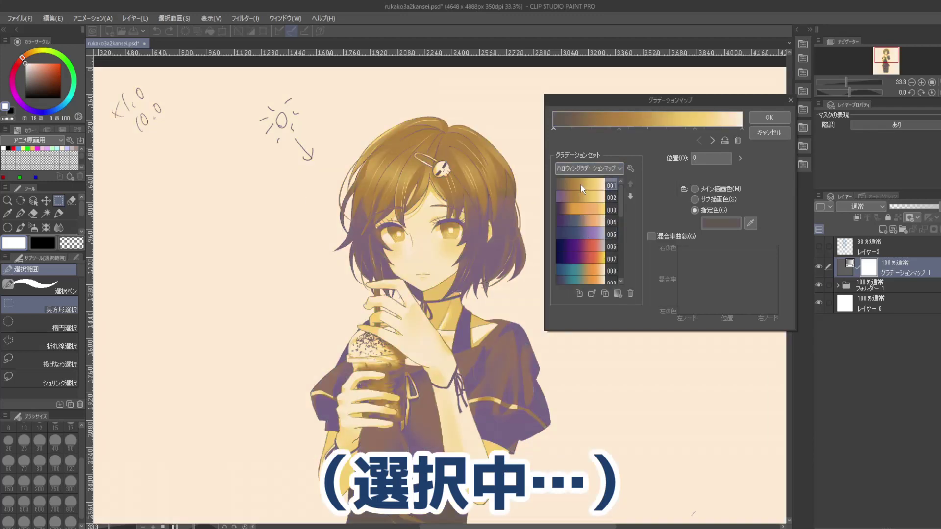
double_click(587, 234)
double_click(587, 246)
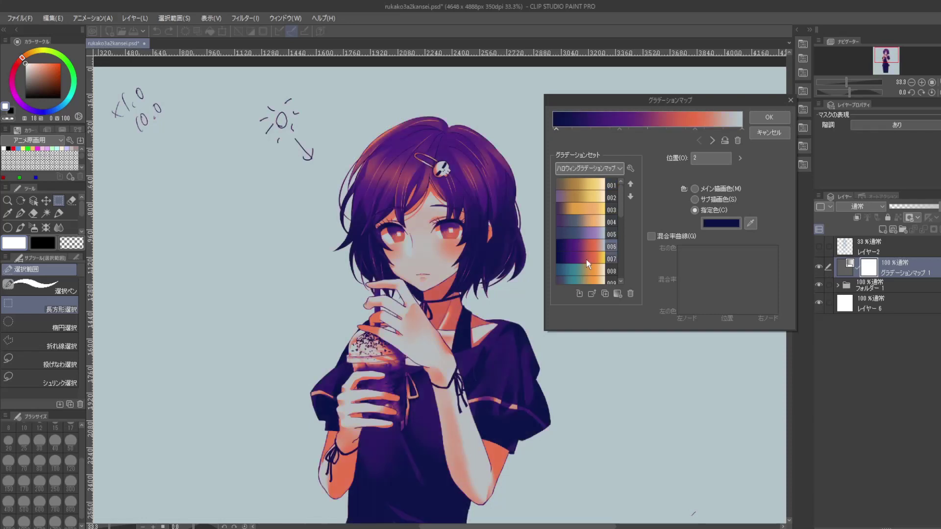
double_click(587, 260)
Apply the muted purple-blue to pale pink gradient from the paletoneグラデ set to the gradient map
left_click(589, 168)
left_click(593, 228)
double_click(584, 243)
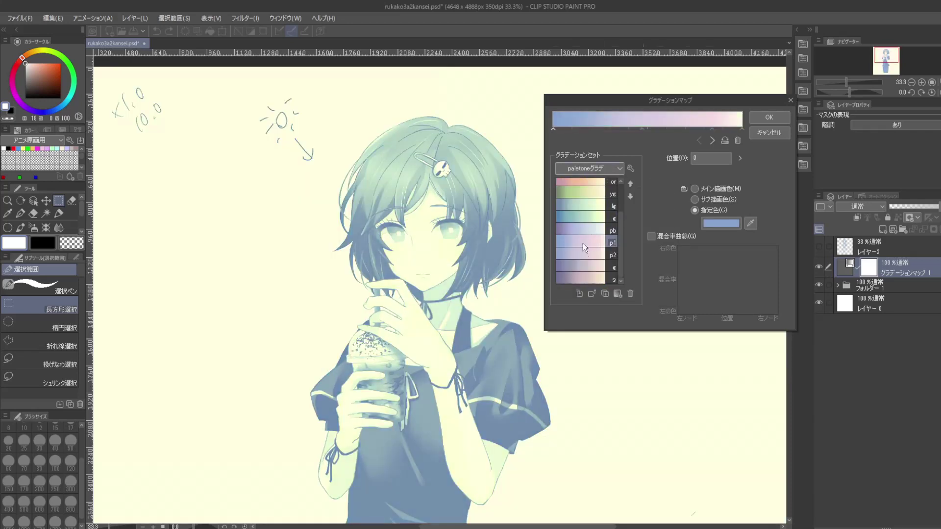
double_click(583, 267)
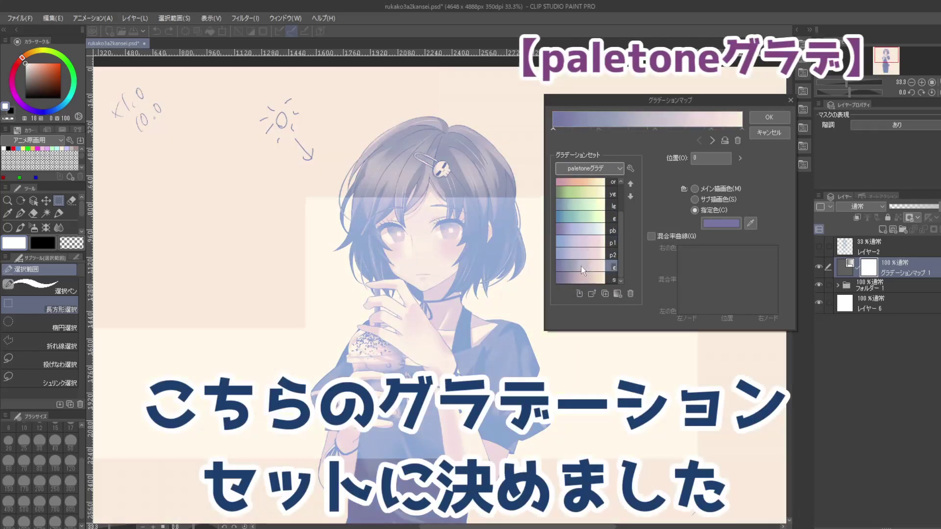
left_click(770, 117)
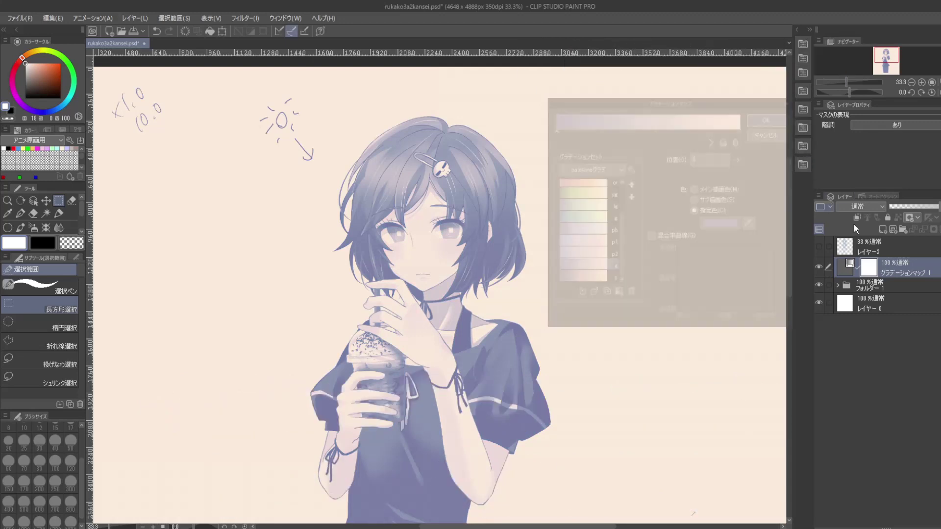
Clip the gradient map layer to フォルダー 1 and blend it as ピンライト at 40% opacity
left_click(858, 217)
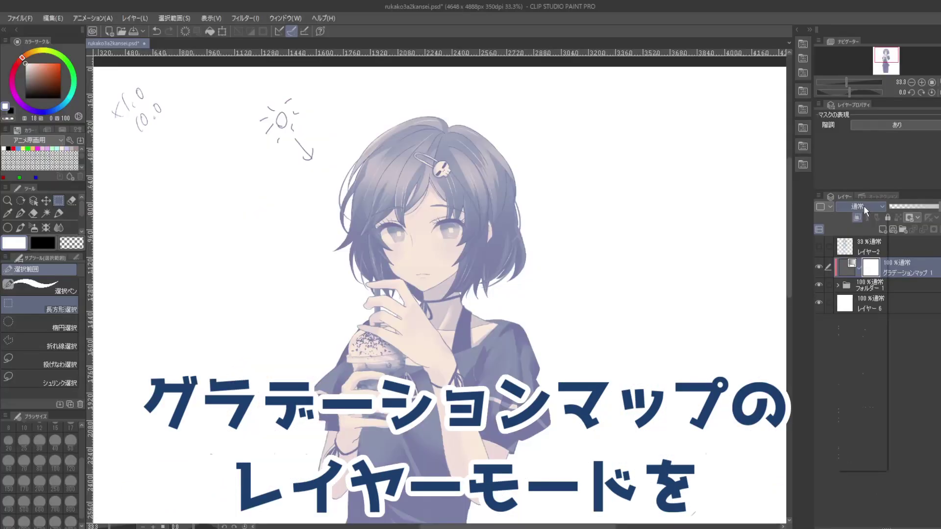
left_click(891, 159)
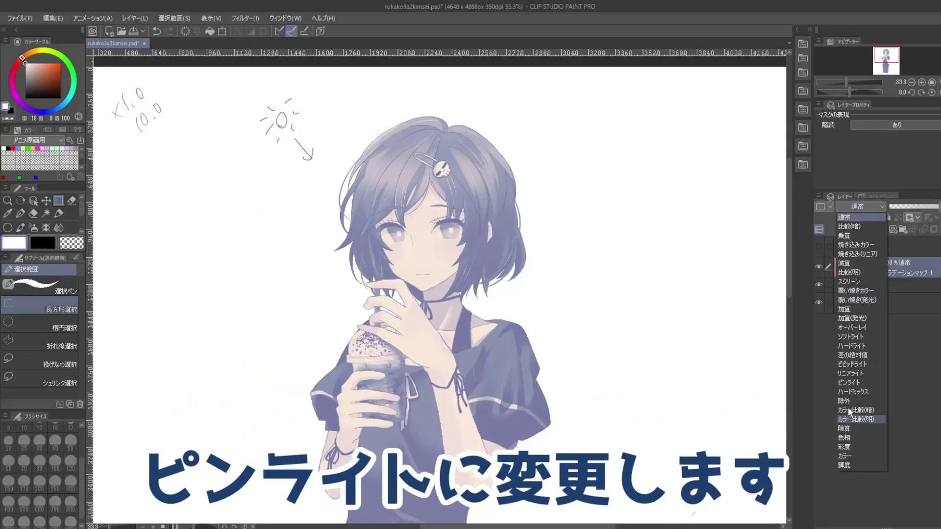
left_click(854, 382)
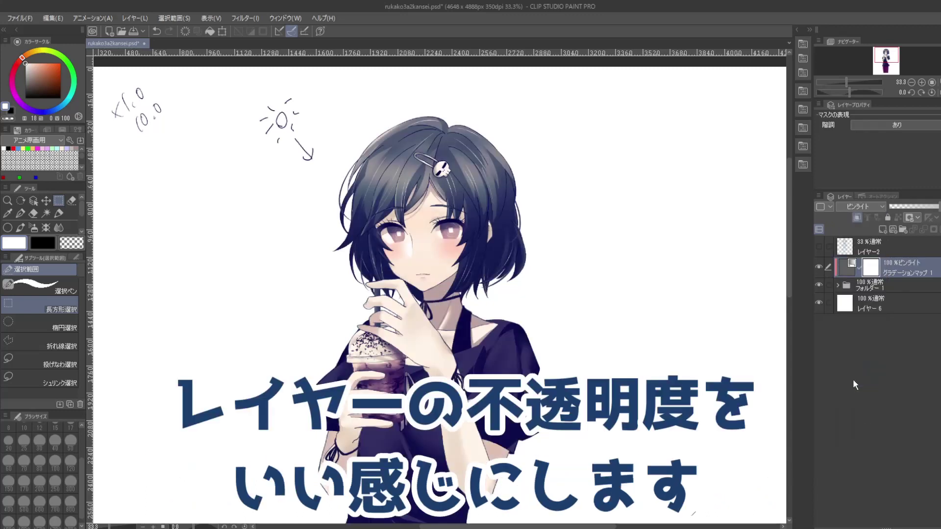
left_click_drag(908, 205, 913, 205)
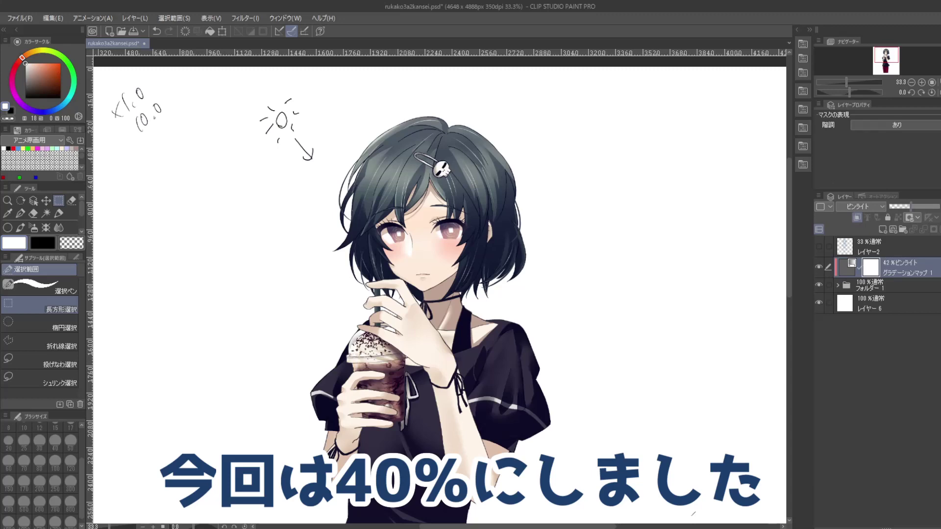
Place the 綺羅汚し シームレス texture from the material library directly above the hair folder レイヤーセット7
mouse_move(789, 190)
left_mouse_down()
mouse_move(792, 245)
mouse_move(799, 196)
left_mouse_up()
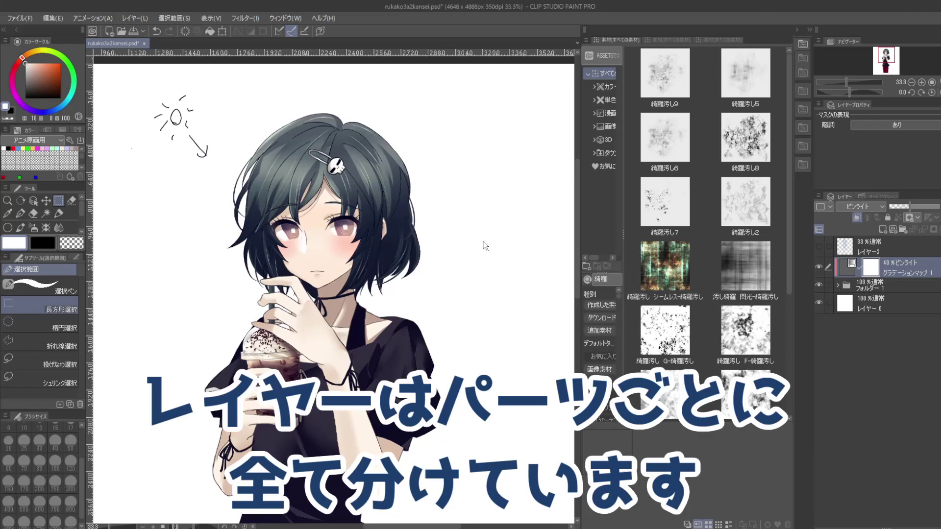
left_click(420, 155, "ctrl+shift")
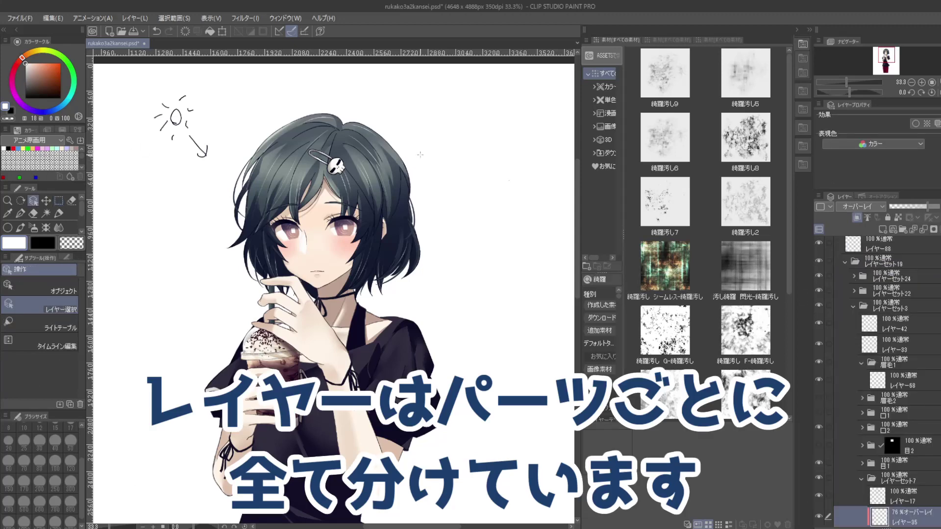
left_click(860, 474)
left_click(827, 474)
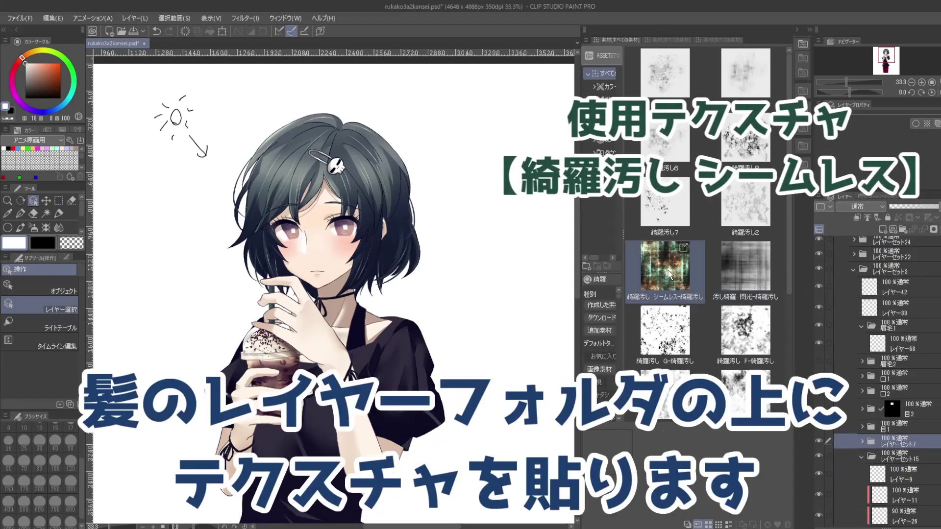
left_click_drag(669, 274, 543, 224)
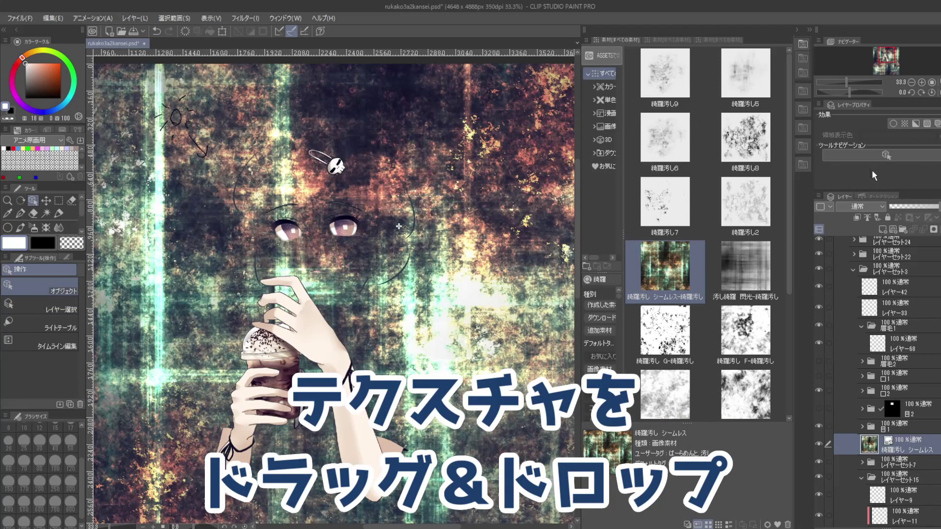
Clip the 綺羅汚し シームレス texture to the hair folder and shift it so its green area covers the hair
left_click(857, 217)
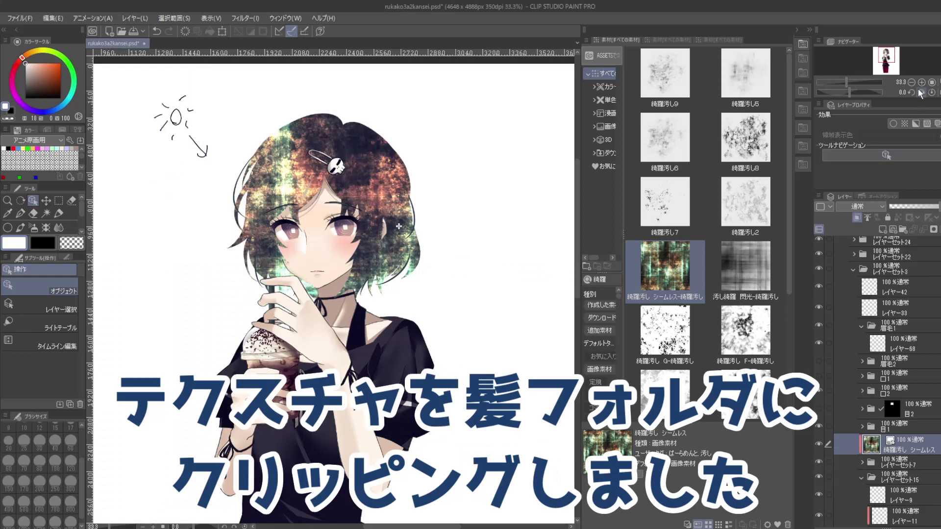
left_click(911, 82)
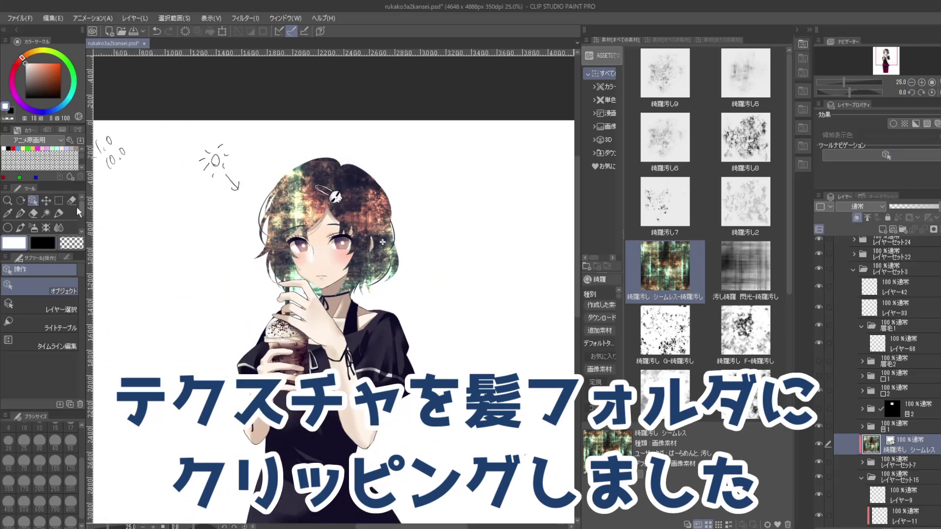
left_click(46, 200)
left_click_drag(306, 293, 355, 278)
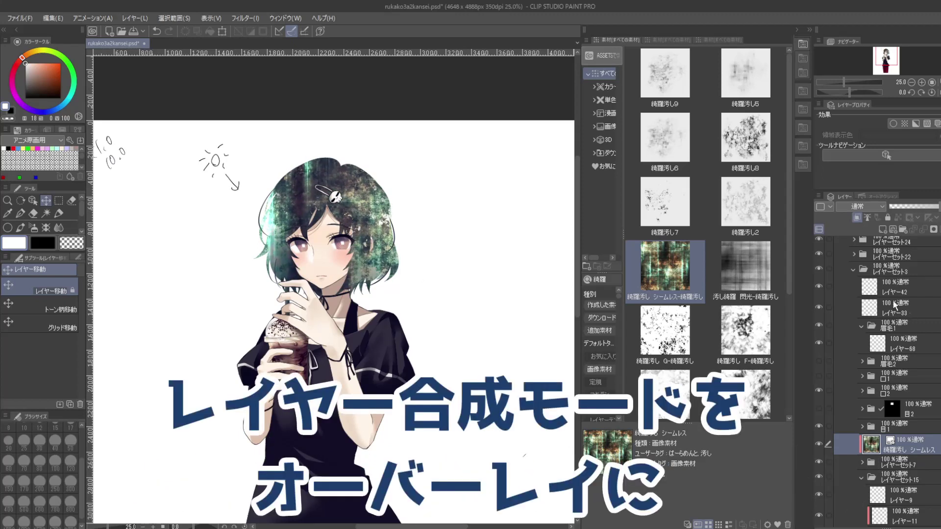
Set the hair texture layer's blending mode to オーバーレイ and adjust its opacity
left_click(867, 207)
left_click(855, 316)
left_click_drag(903, 206, 908, 205)
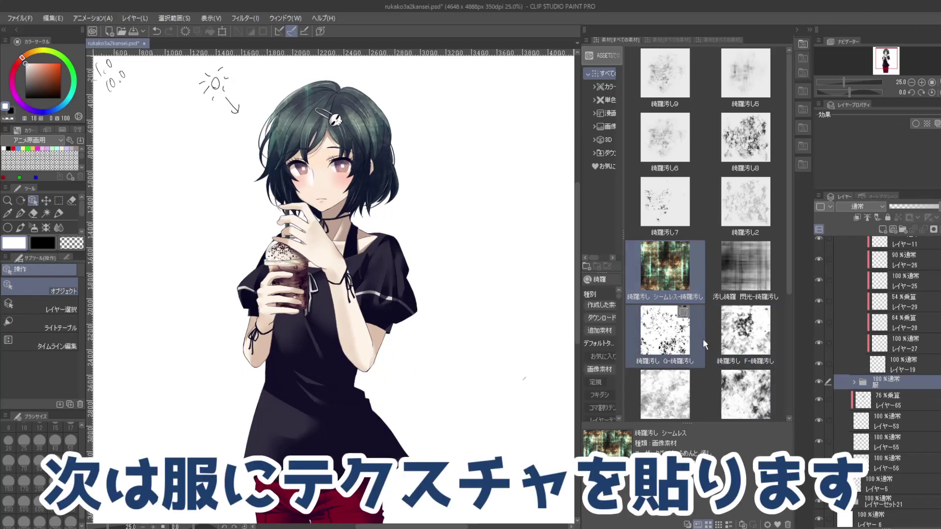
Place the 綺羅汚し8 texture above the clothes folder 服, move it over the clothing and clip it to the folder
left_click_drag(754, 148, 377, 312)
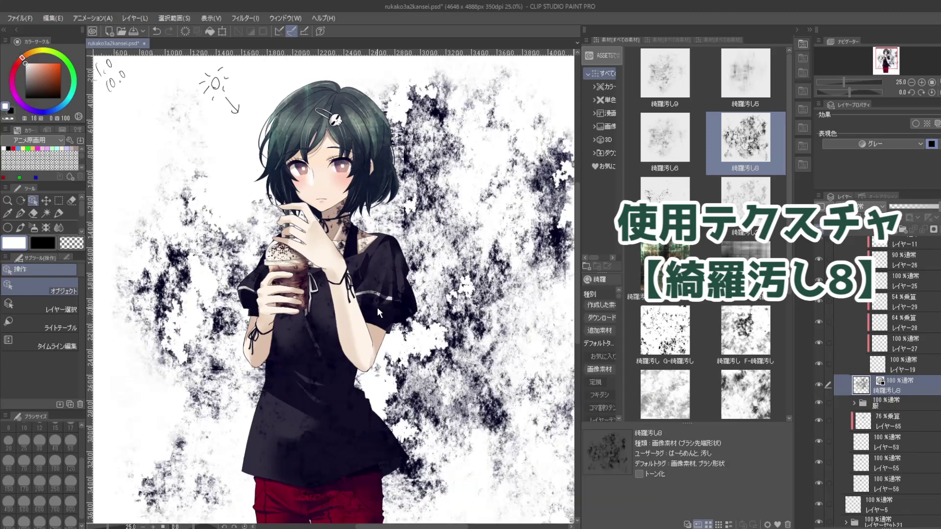
left_click(46, 201)
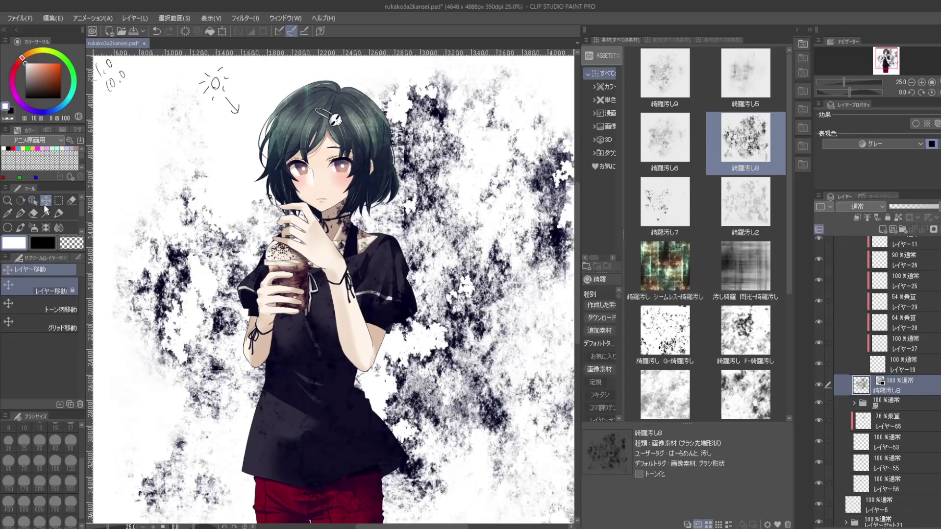
left_click_drag(488, 280, 365, 321)
left_click(855, 218)
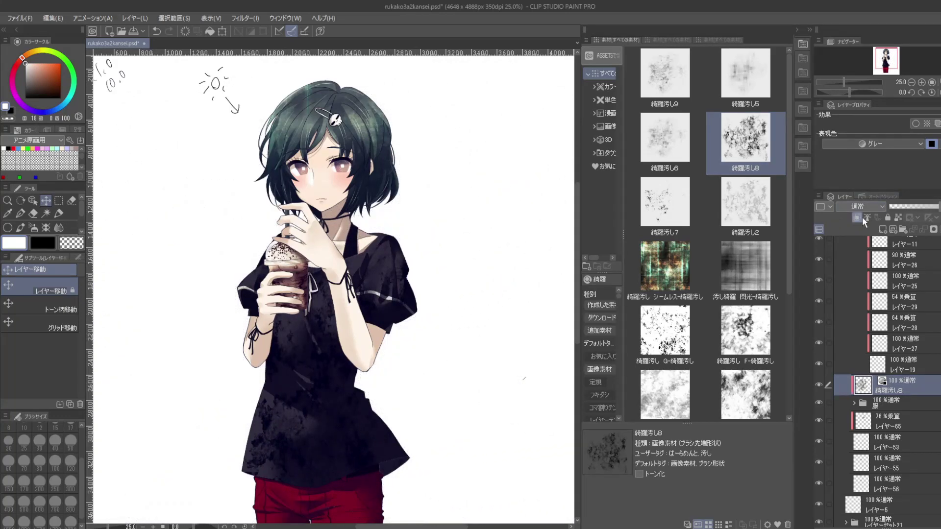
left_click(859, 206)
left_click(866, 204)
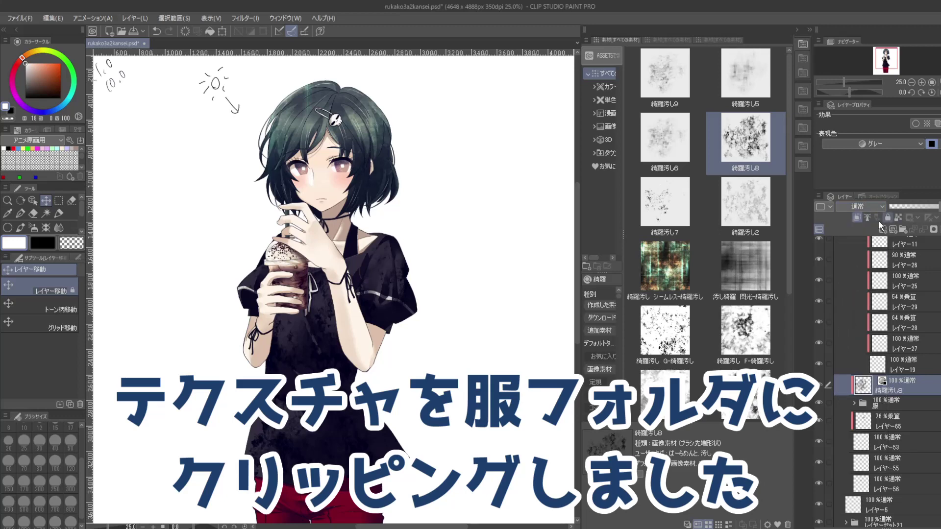
Recolor the clothes texture layer white with its transparent pixels locked and set its blending mode to オーバーレイ
left_click(898, 218)
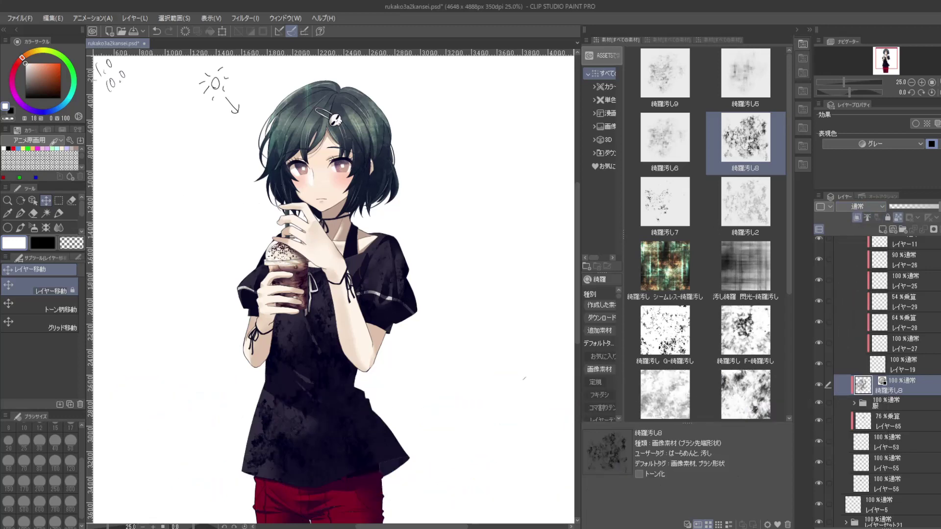
key("p")
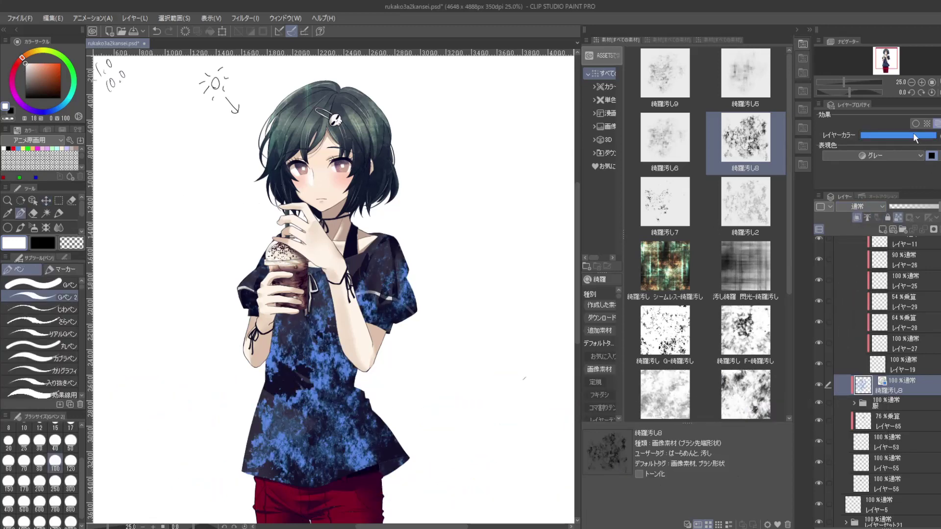
left_click(913, 133)
left_click(689, 197)
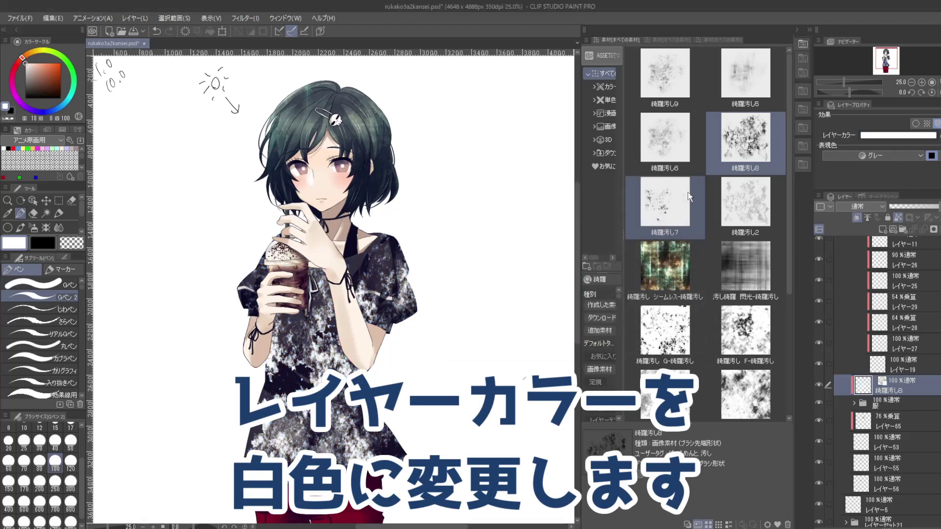
left_click(861, 206)
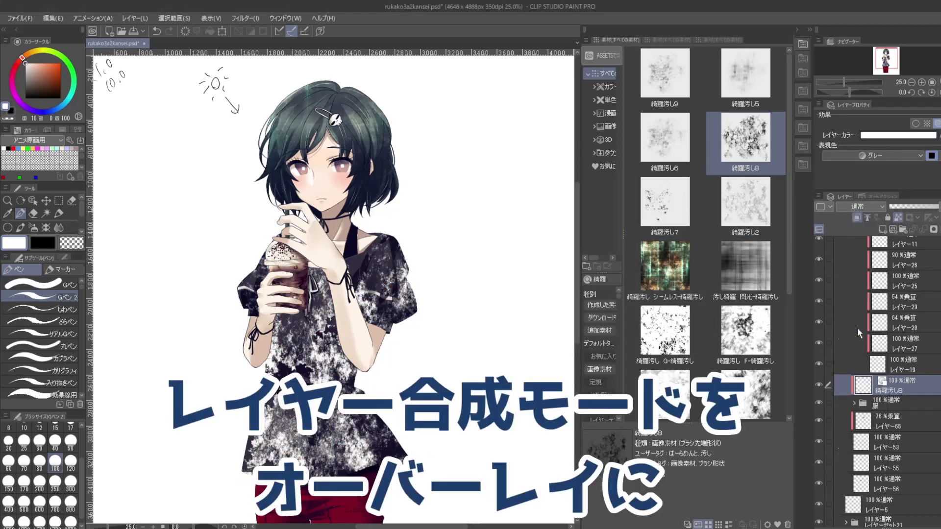
left_click(858, 328)
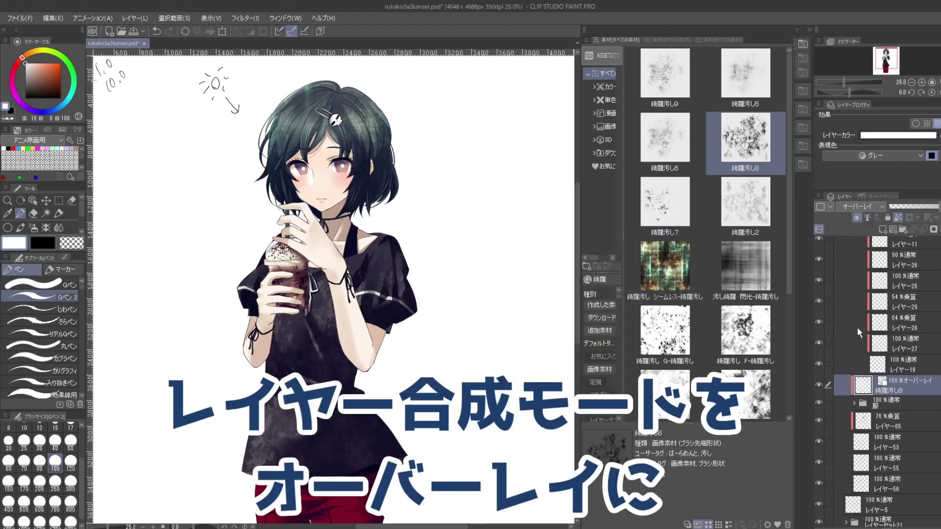
Lower the opacity of the clothes texture layer 綺羅汚し8 to 54%
left_click(916, 206)
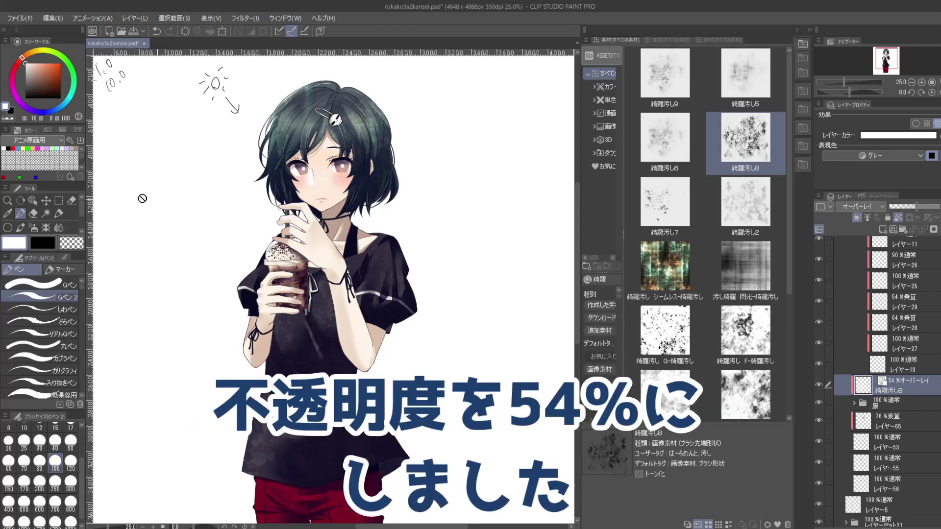
Select the hair texture layer 綺羅汚し シームレス and rotate it counterclockwise with a transform so its pattern runs diagonally
left_click(32, 201)
left_click(307, 95)
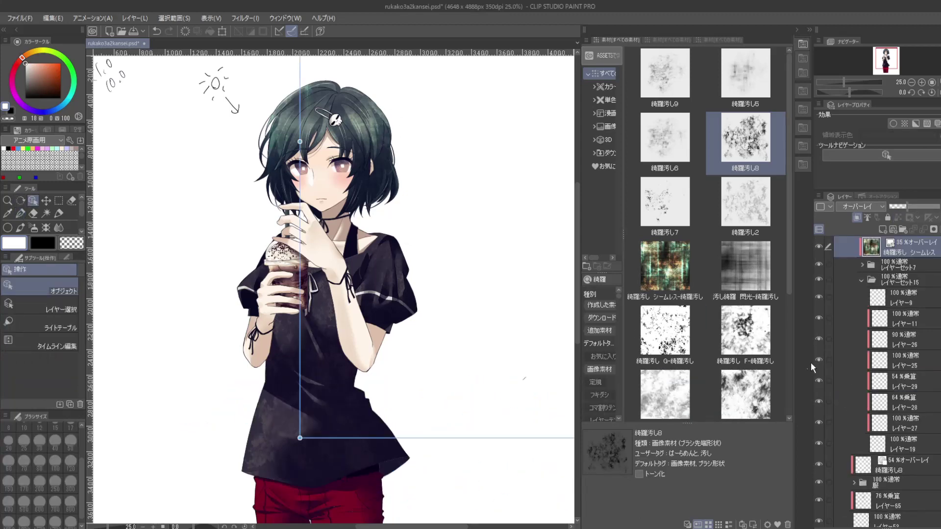
left_click(52, 18)
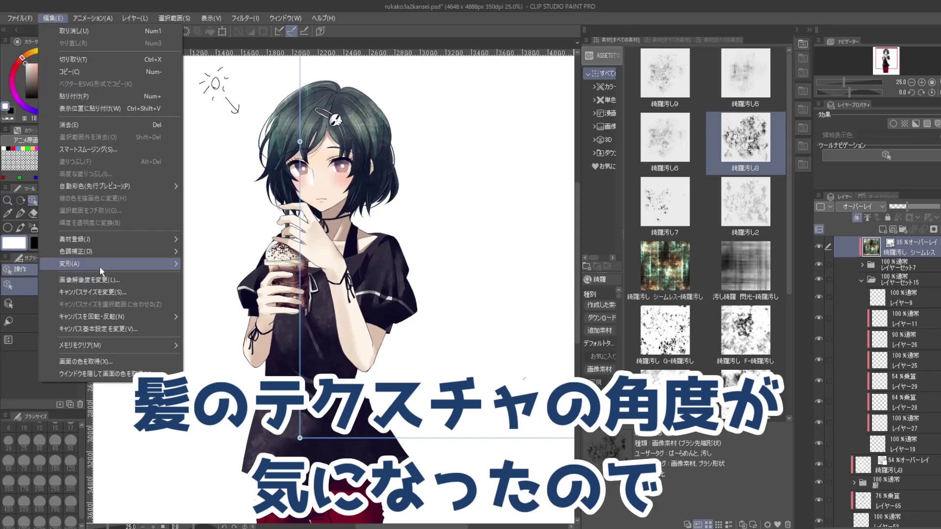
mouse_move(101, 266)
left_click(238, 268)
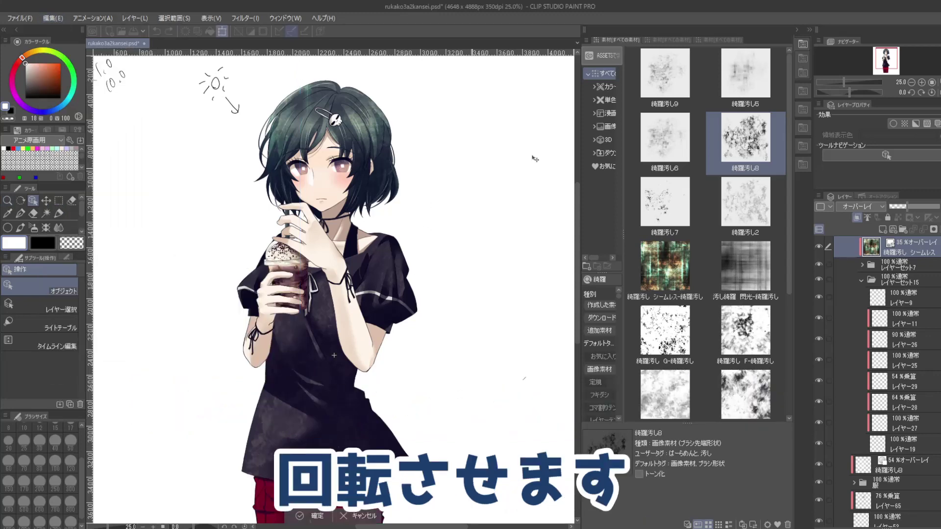
left_click(912, 82)
left_click_drag(359, 216, 280, 205)
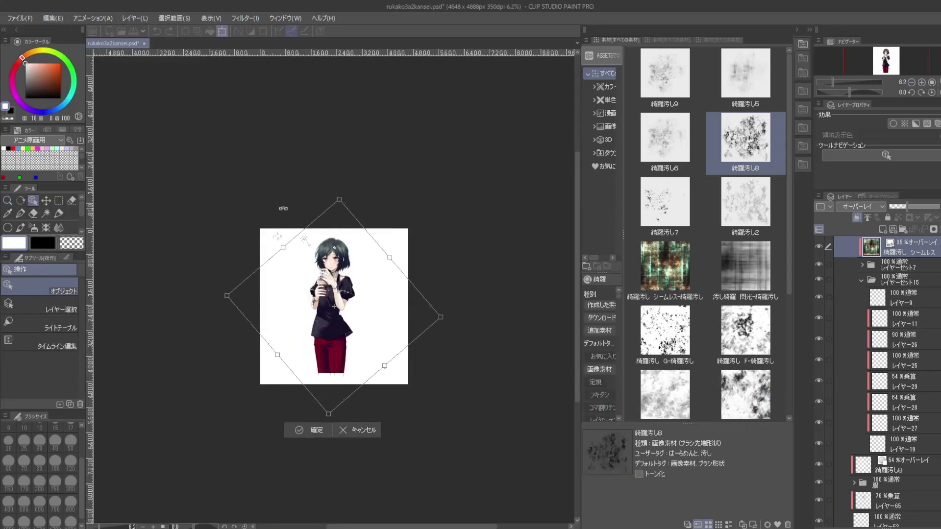
left_click(317, 434)
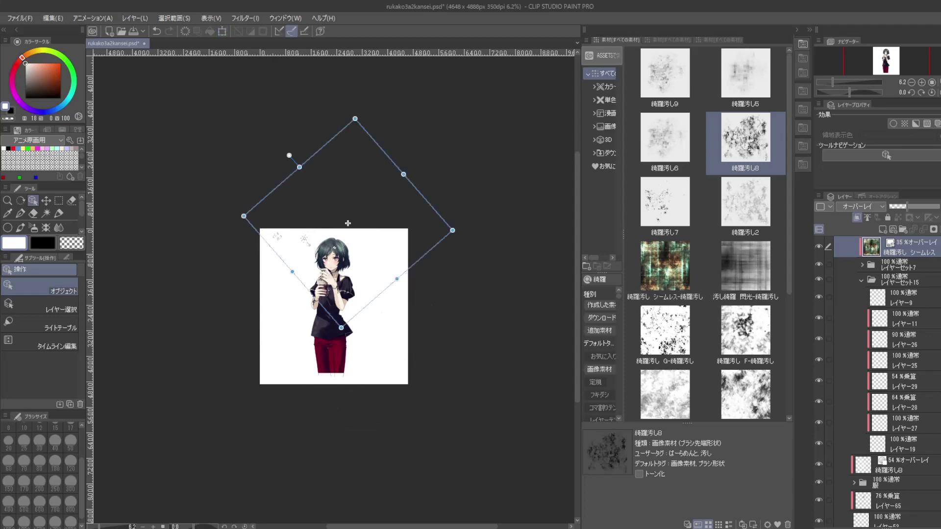
Transform the hair texture layer again, turning it slightly further counterclockwise
left_click(922, 83)
left_click(911, 82)
key("ctrl+t")
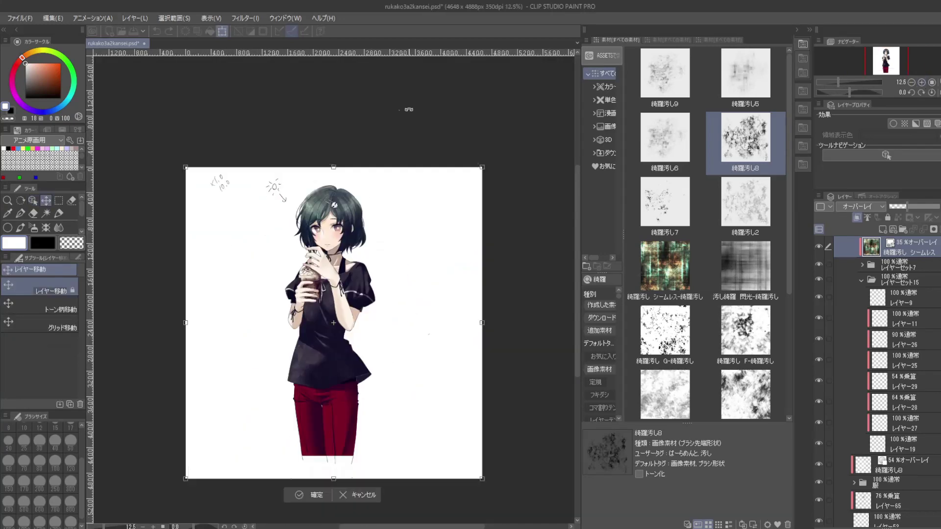
left_click_drag(412, 96, 395, 105)
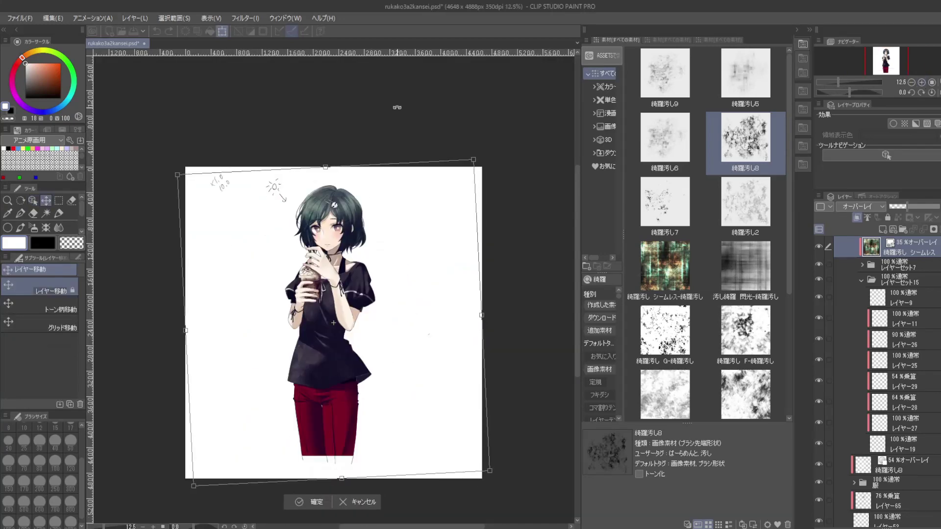
left_click(322, 508)
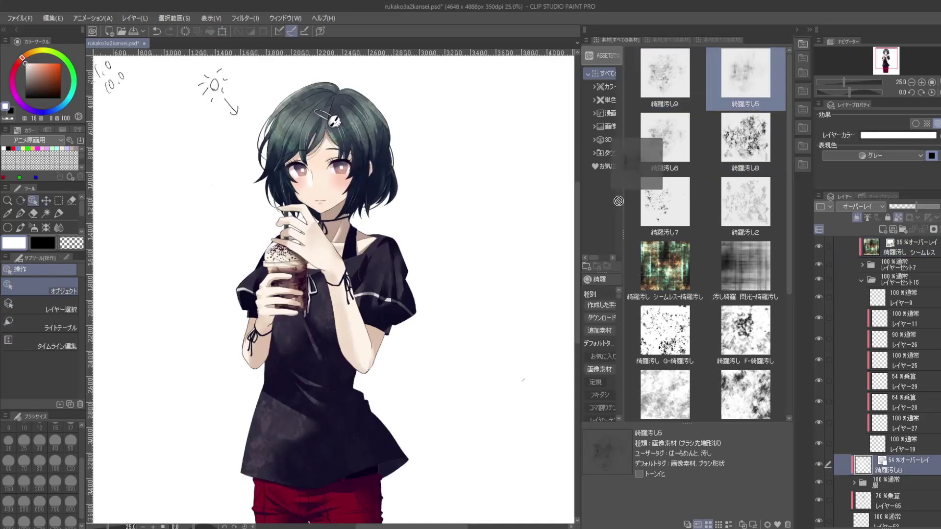
Place the 綺羅汚し5 texture above the clothes texture layer 綺羅汚し8 and set its layer color to white
left_click_drag(380, 333, 331, 331)
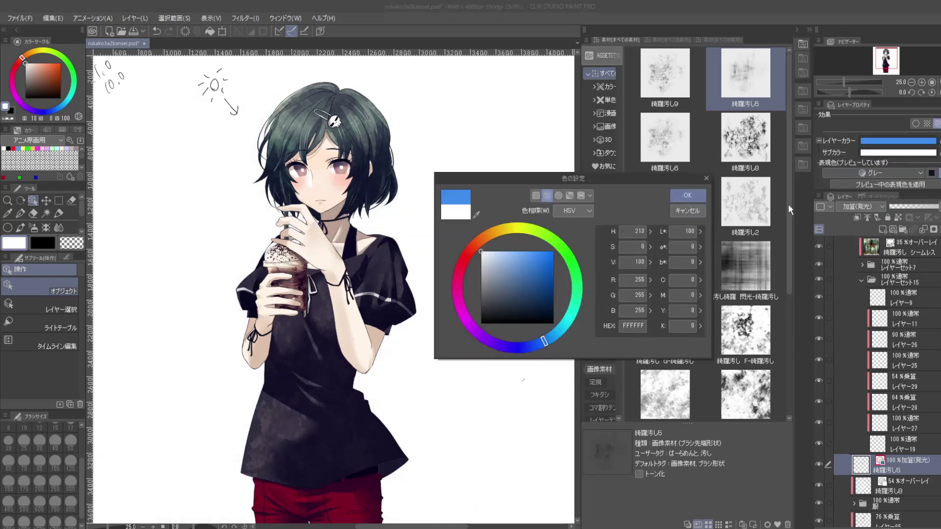
left_click(696, 198)
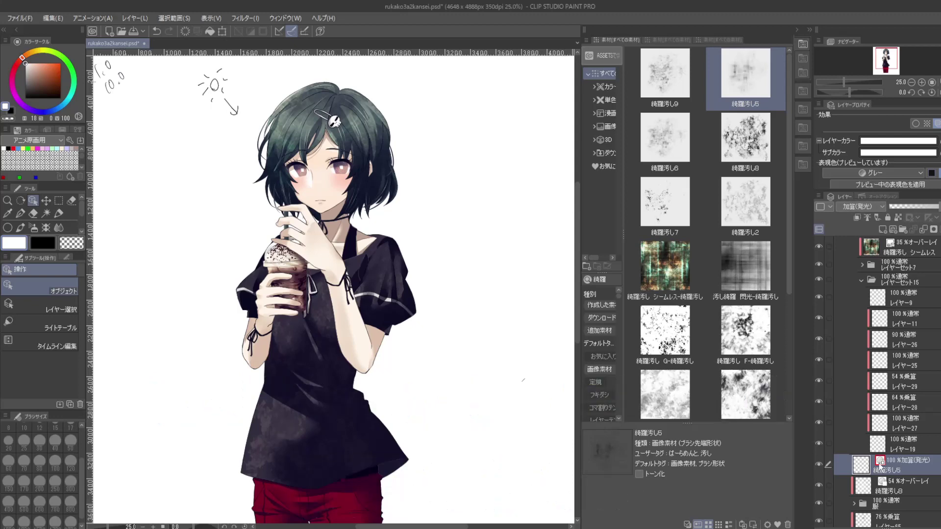
Set the 綺羅汚し5 clothes texture's blending mode to 加算(発光) and lower its opacity to 28%
left_click(869, 207)
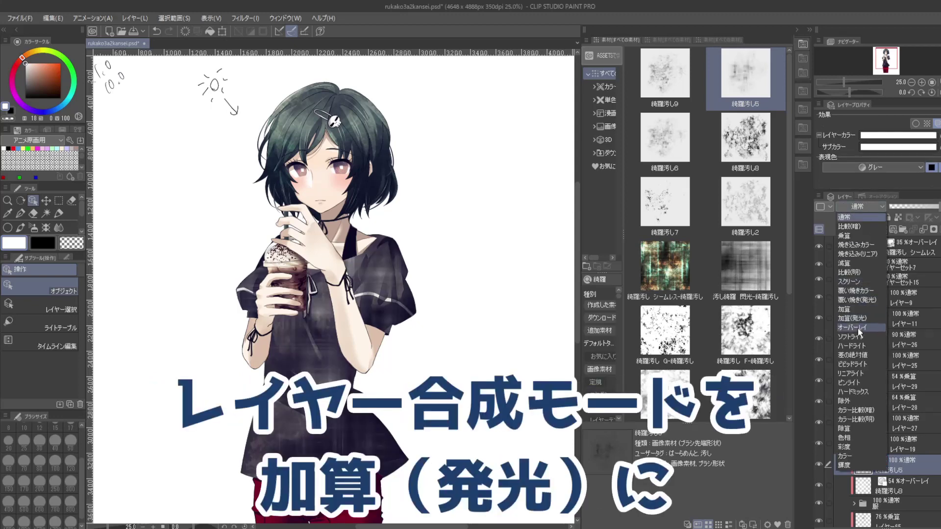
left_click(858, 319)
left_click(903, 206)
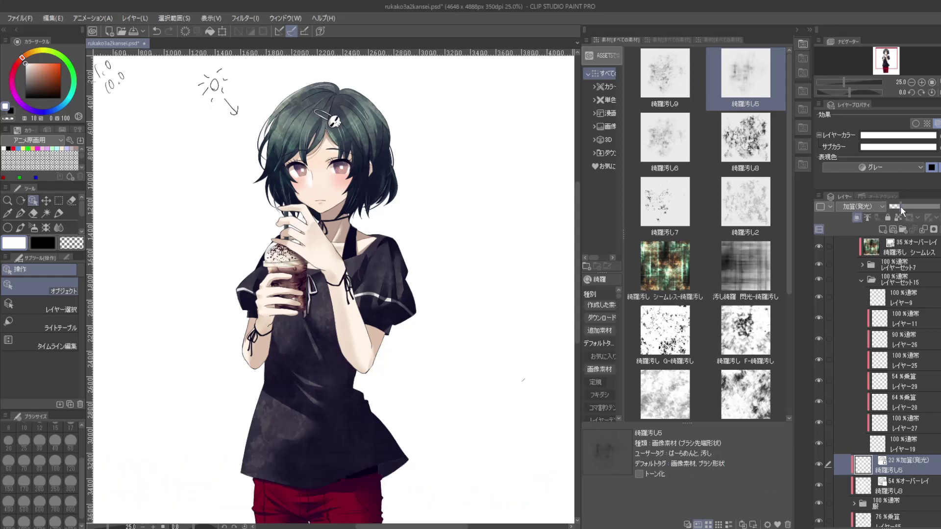
Rotate the 綺羅汚し5 clothes texture counterclockwise with a transform to change the angle of its pattern
left_click(53, 18)
mouse_move(160, 265)
left_click(229, 265)
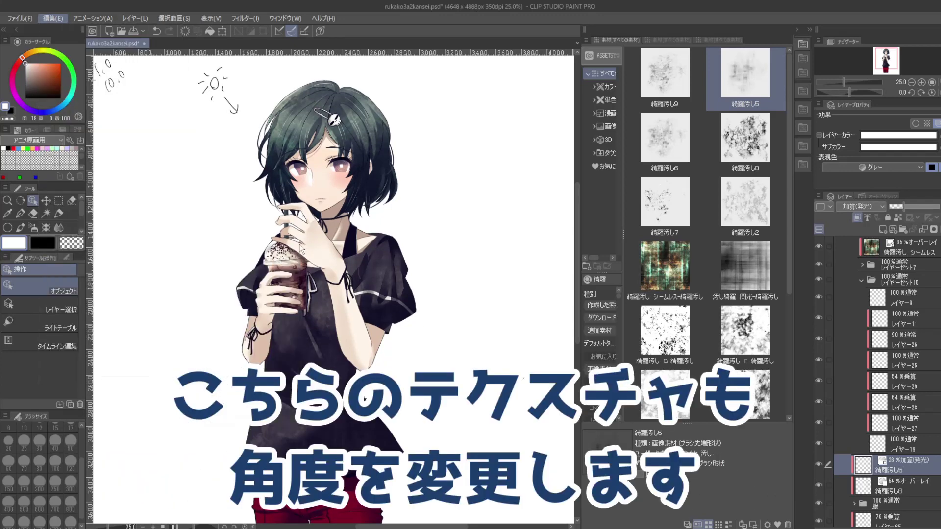
left_click_drag(386, 62, 181, 102)
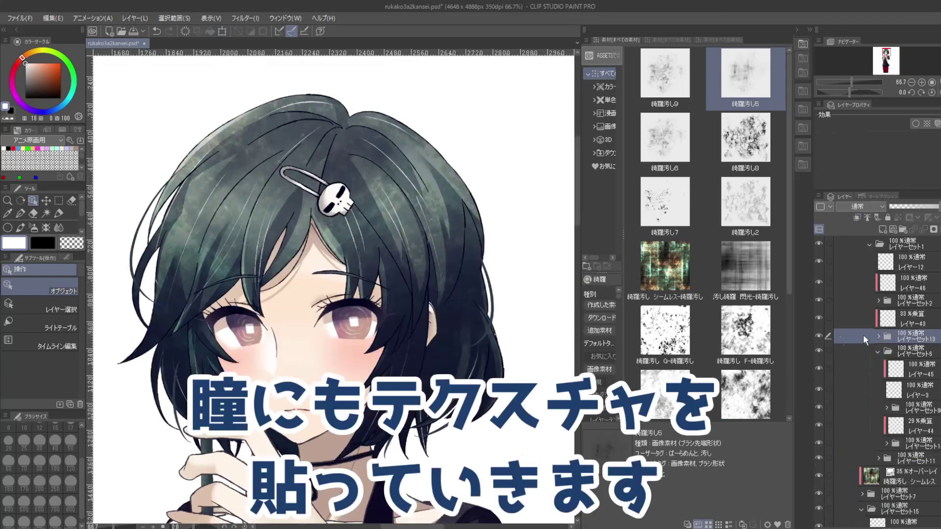
Clip the 綺羅汚し シームレス texture to the eye folder レイヤーセット13 and shrink it so the pattern suits the eye's size
left_click_drag(665, 266, 268, 304)
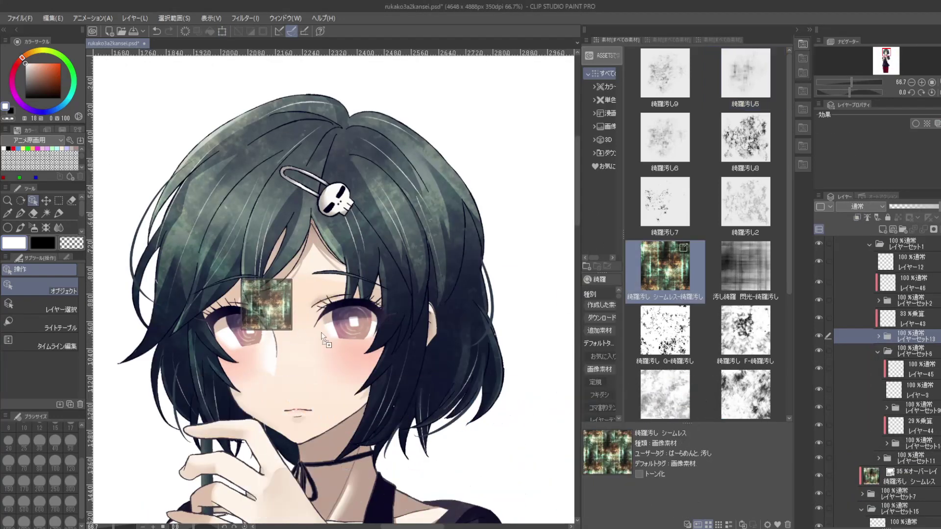
left_click_drag(321, 333, 322, 332)
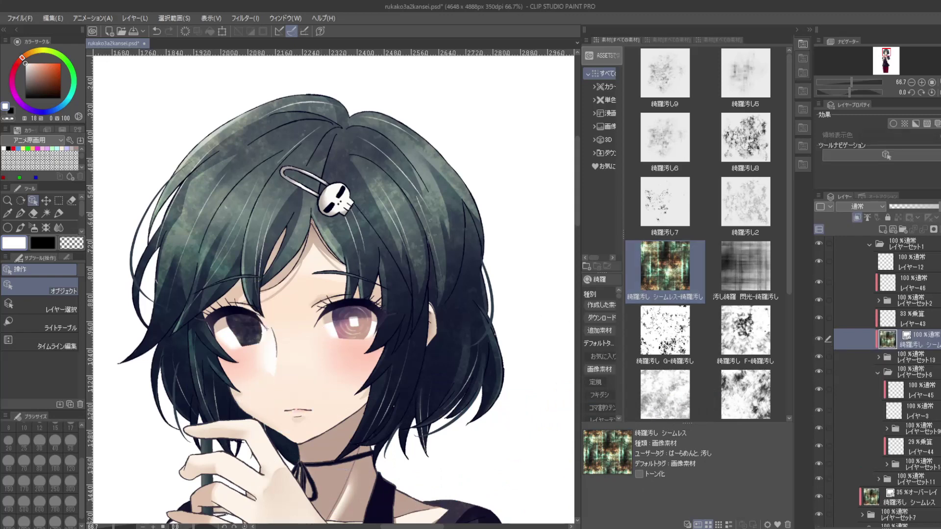
left_click(912, 82)
left_click(912, 81)
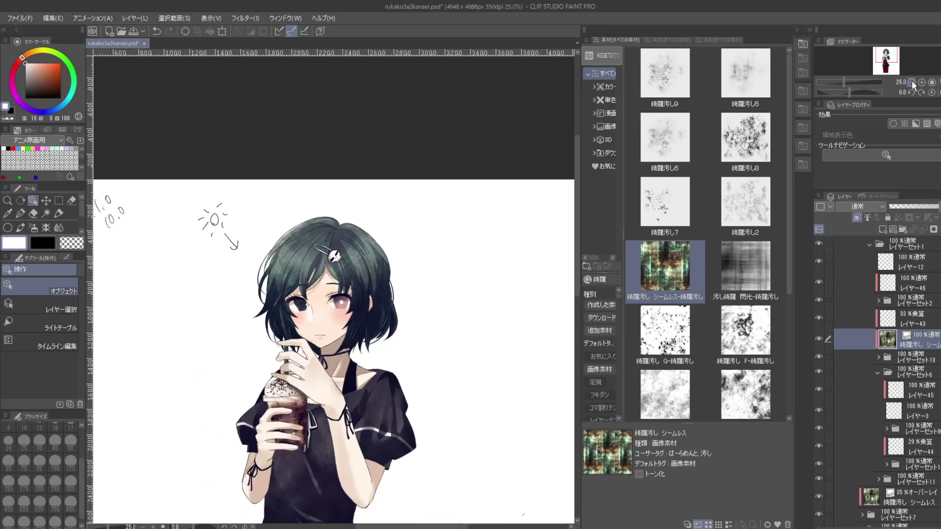
left_click(912, 82)
left_click_drag(174, 149, 405, 381)
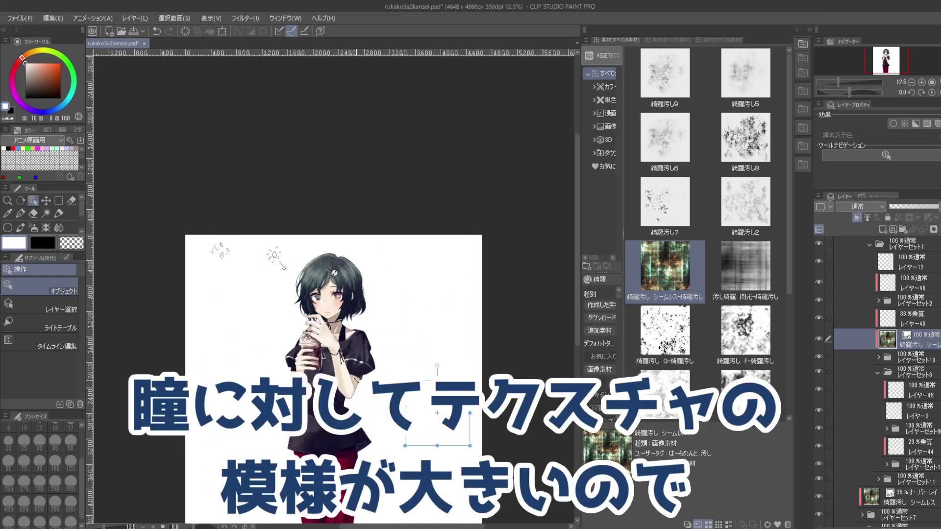
left_click(922, 81)
left_click(922, 82)
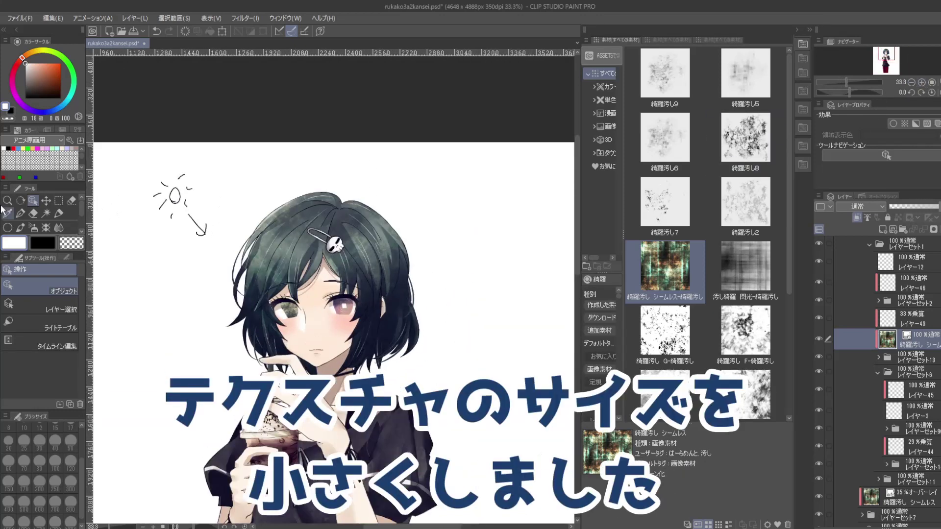
Shift the eye texture layers with the layer move tool to choose which part of the pattern covers each eye
left_click(48, 202)
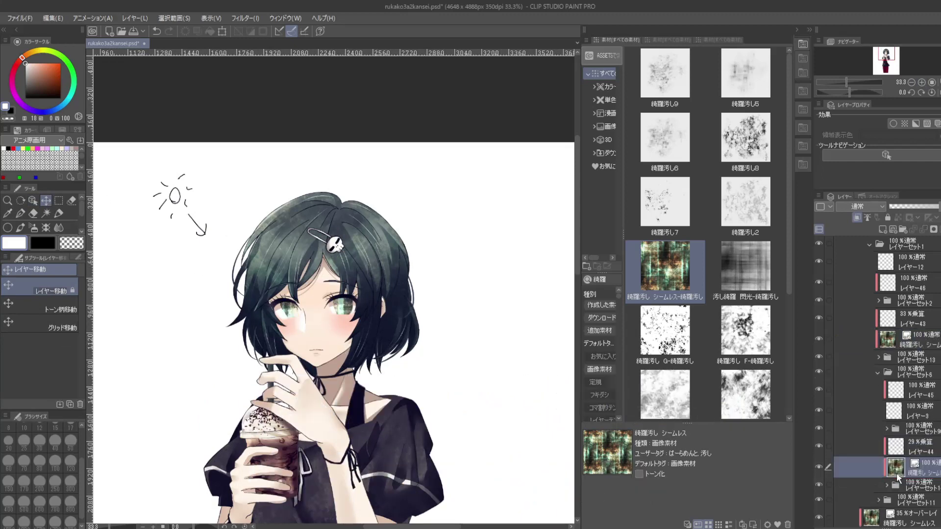
left_click_drag(359, 329, 488, 359)
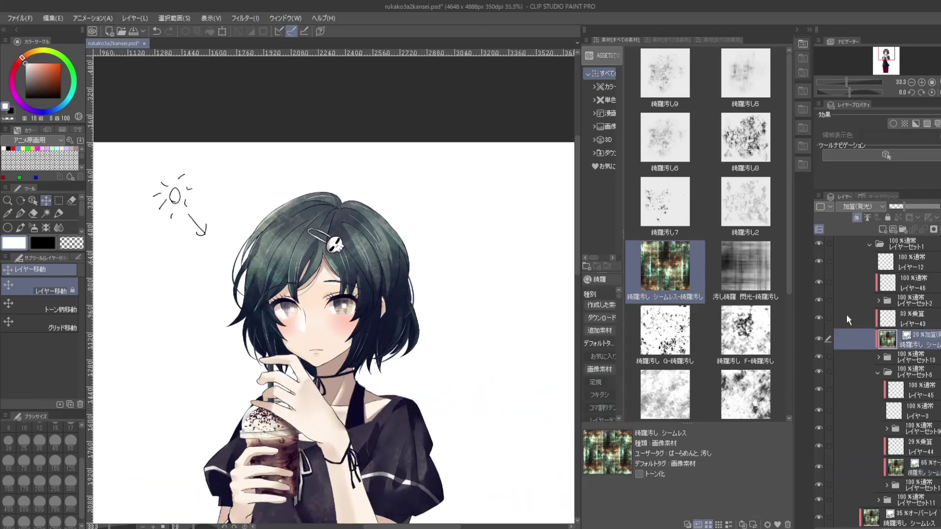
Lower the first eye texture's opacity to 17%, then set the other eye's texture to 加算(発光) and reduce its opacity too
left_click_drag(913, 205, 897, 206)
left_click(895, 471)
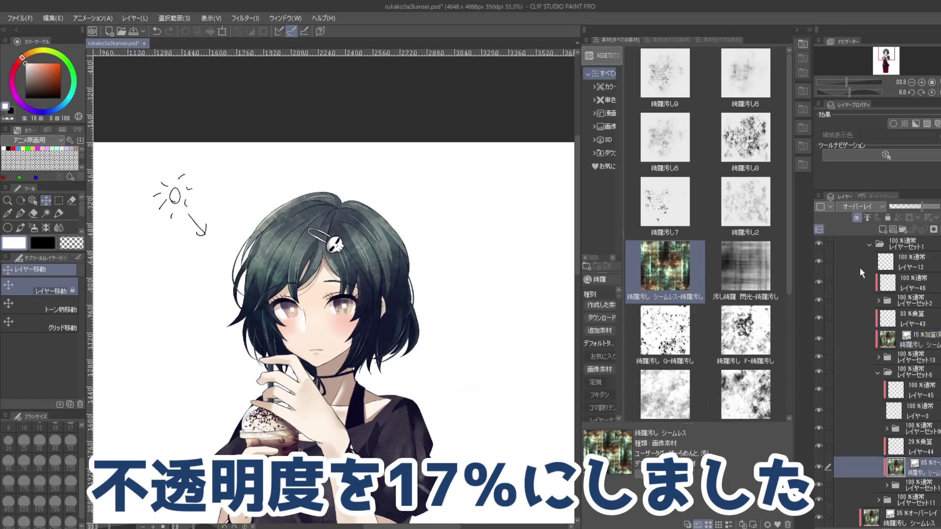
left_click(853, 206)
left_click(852, 307)
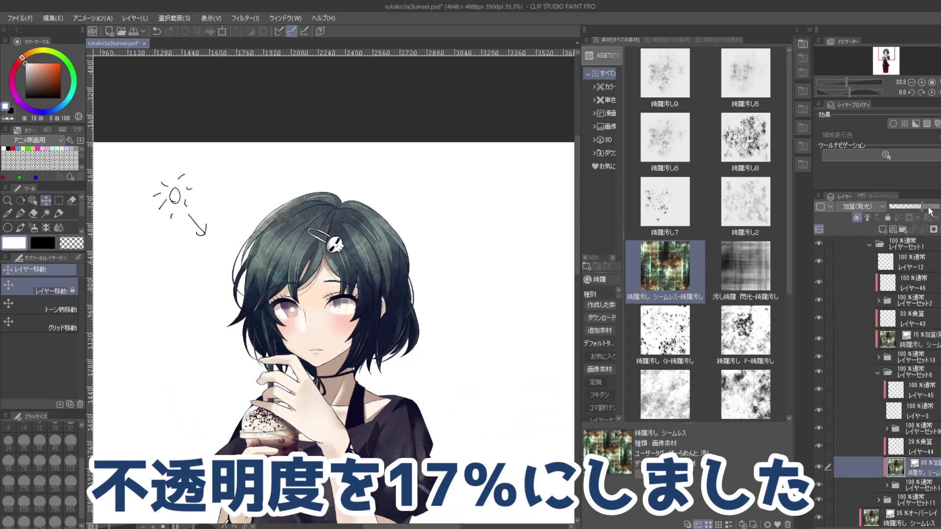
left_click_drag(901, 207, 896, 206)
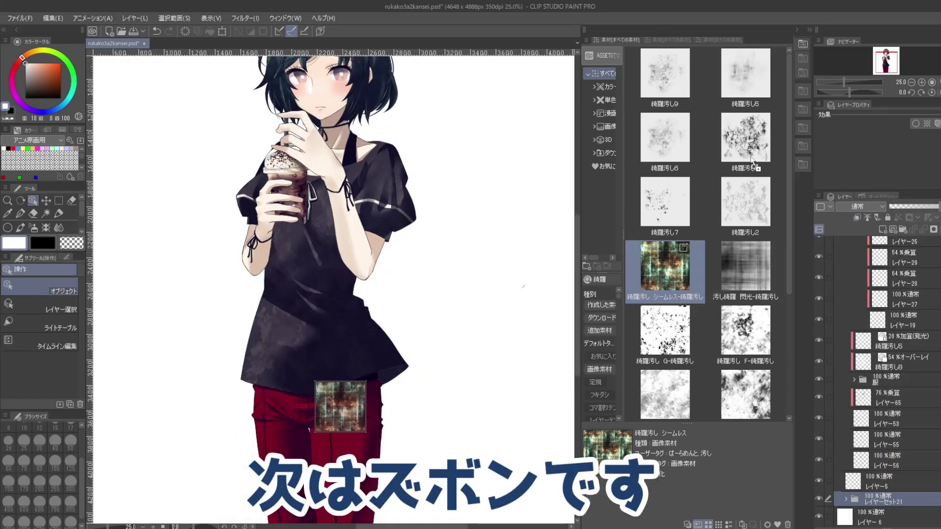
Place the 綺羅汚し シームレス texture above the trousers folder レイヤーセット21 and rotate it so its pattern runs diagonally
left_click_drag(340, 407, 340, 407)
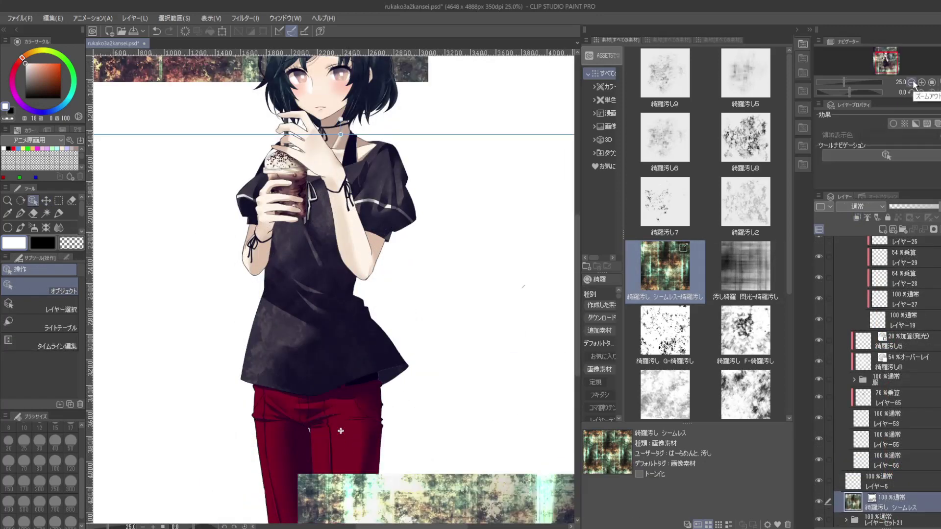
scroll(419, 254, "down", 4)
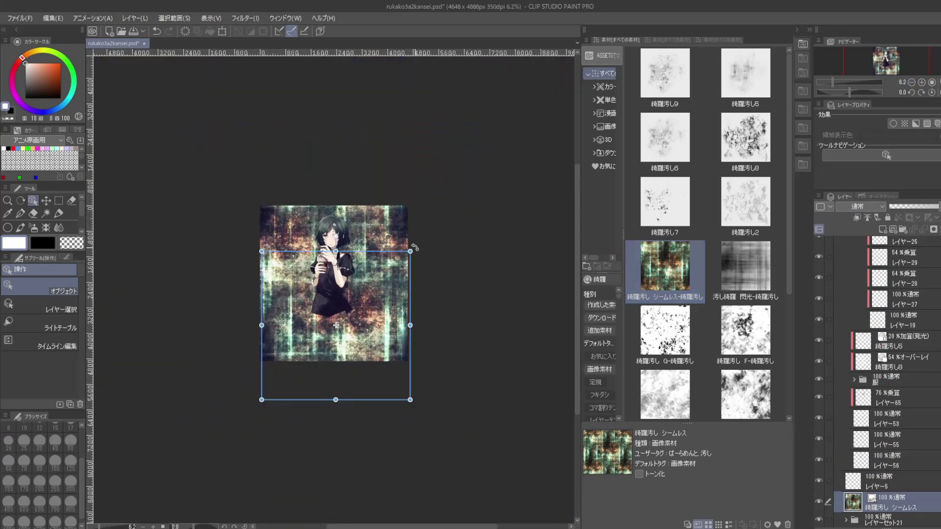
left_click_drag(414, 248, 450, 312)
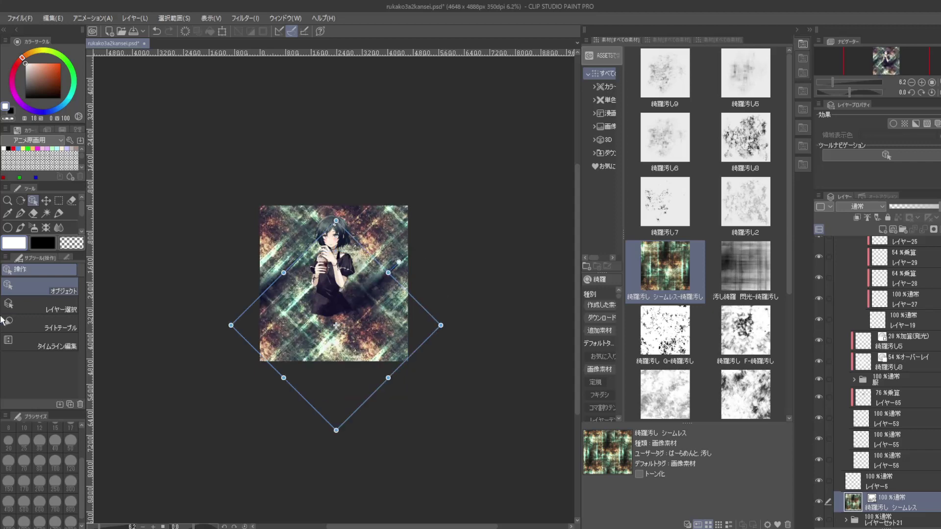
Set the trousers texture's blending mode to オーバーレイ, clip it to the trousers folder and lower its opacity to 28%
left_click(857, 208)
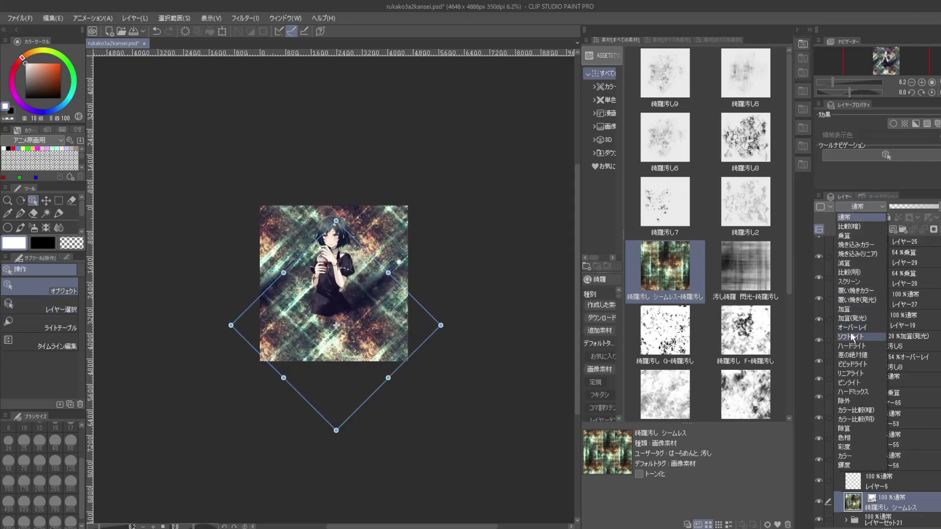
left_click(853, 334)
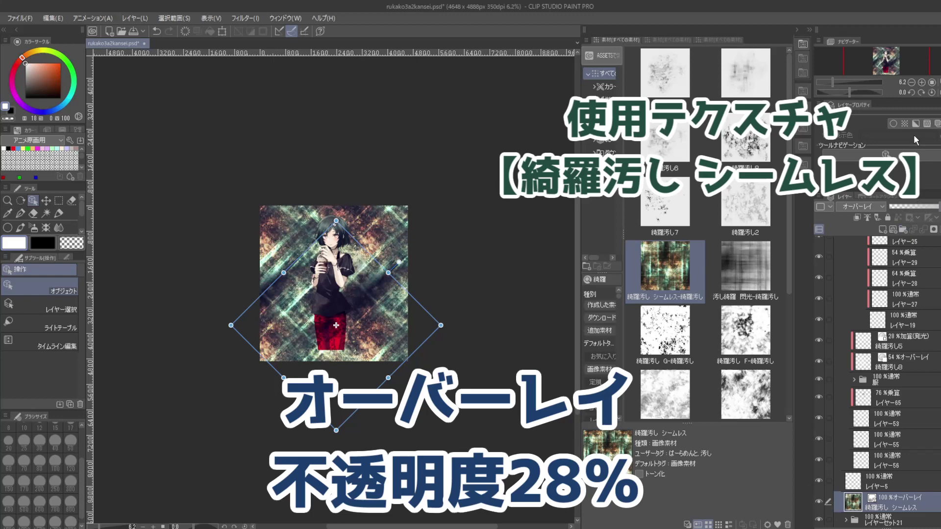
left_click(922, 82)
left_click(905, 208)
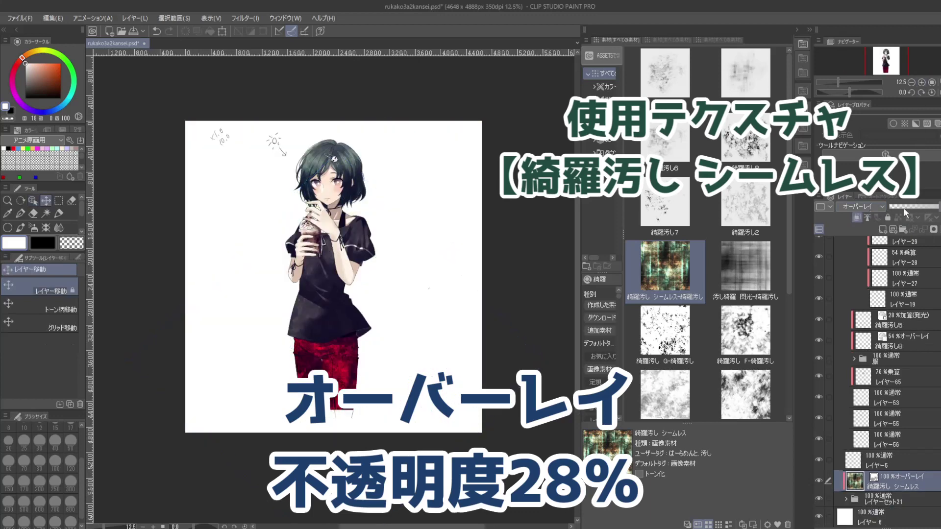
Place the 綺羅汚し8 texture above the trousers' seamless texture layer and move it over the trousers
key("v")
left_click_drag(746, 140, 342, 402)
key("v")
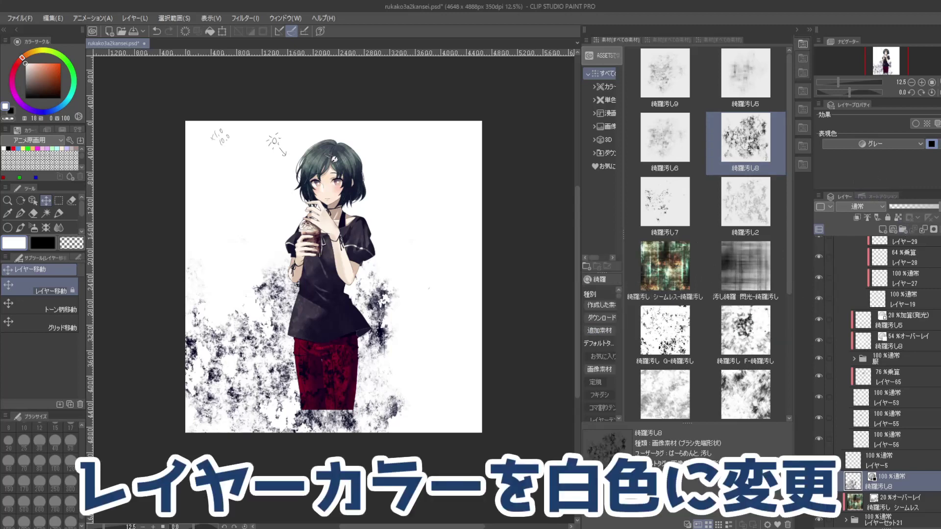
Set the 綺羅汚し8 trousers texture's layer color to white and its blending mode to オーバーレイ
left_click(938, 124)
left_click(899, 135)
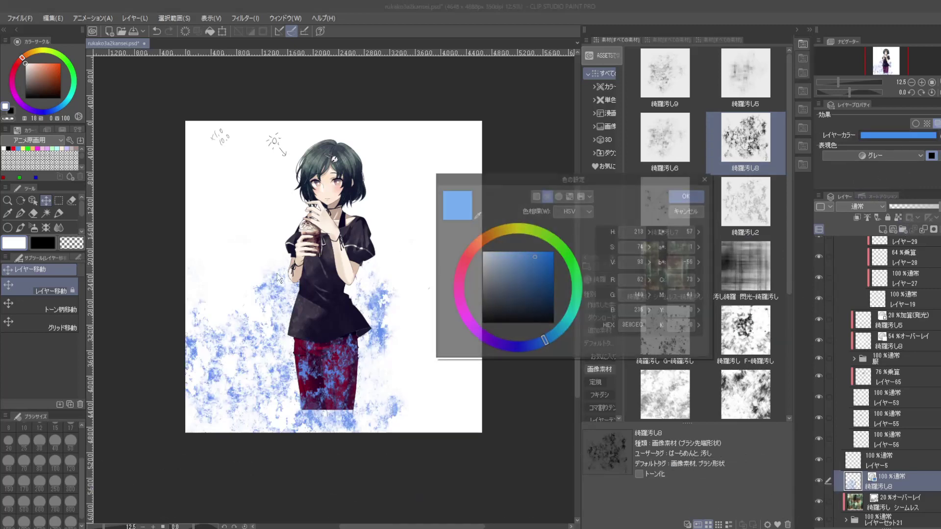
left_click(377, 174)
left_click(686, 197)
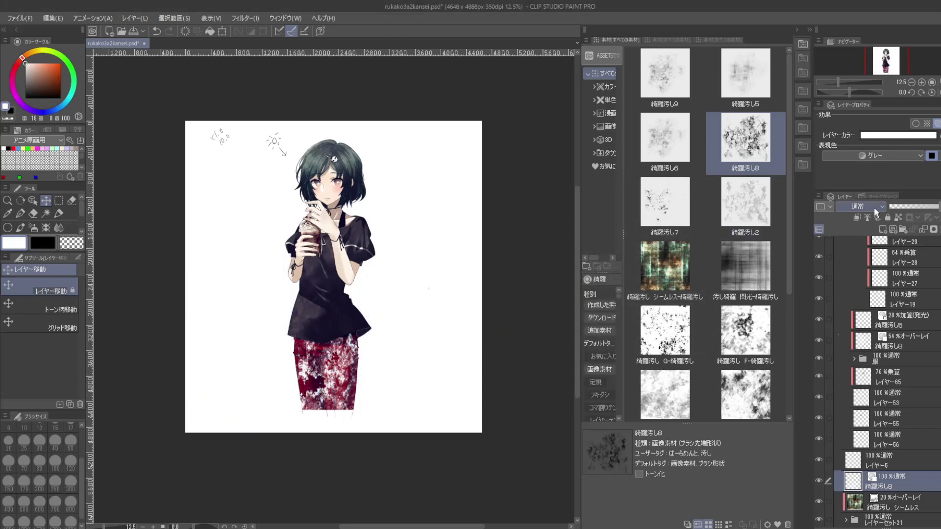
left_click(877, 212)
left_click(864, 333)
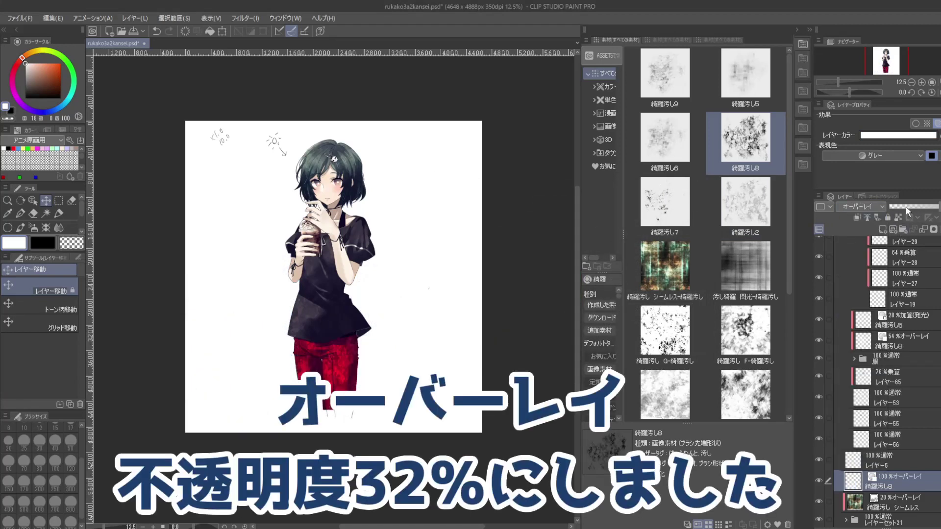
Lower the opacity of the 綺羅汚し8 trousers texture to 32%
left_click(906, 207)
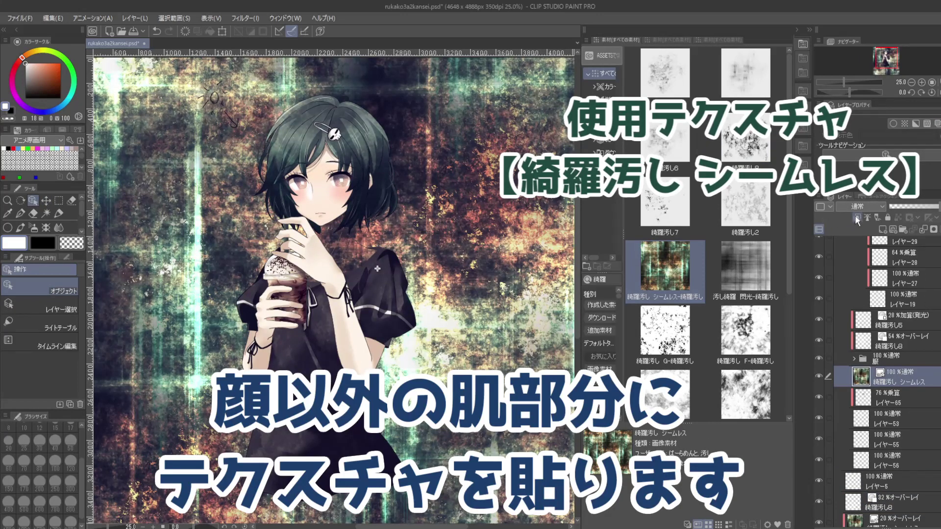
Clip the 綺羅汚し シームレス texture to the neck layers, set its blending mode to オーバーレイ and lower its opacity to about 28%
left_click(857, 217)
left_click(860, 206)
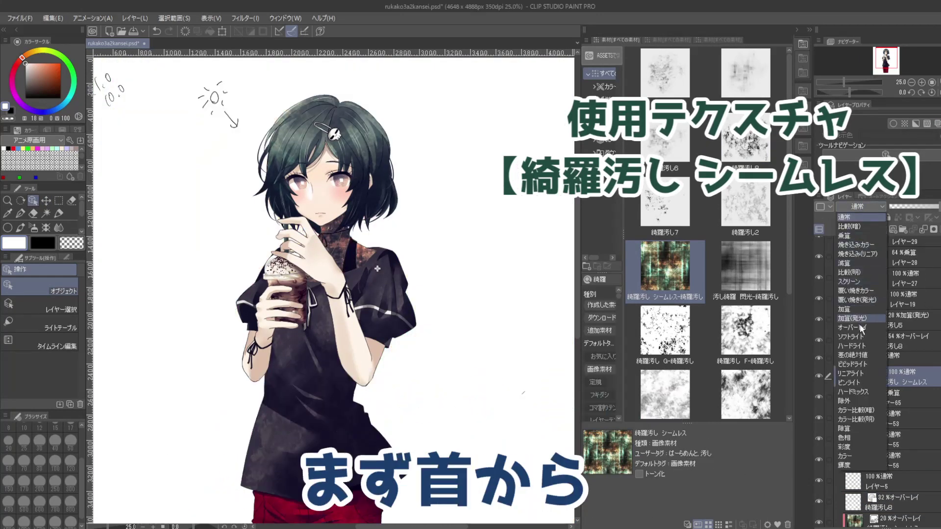
left_click(861, 327)
left_click_drag(908, 205, 904, 207)
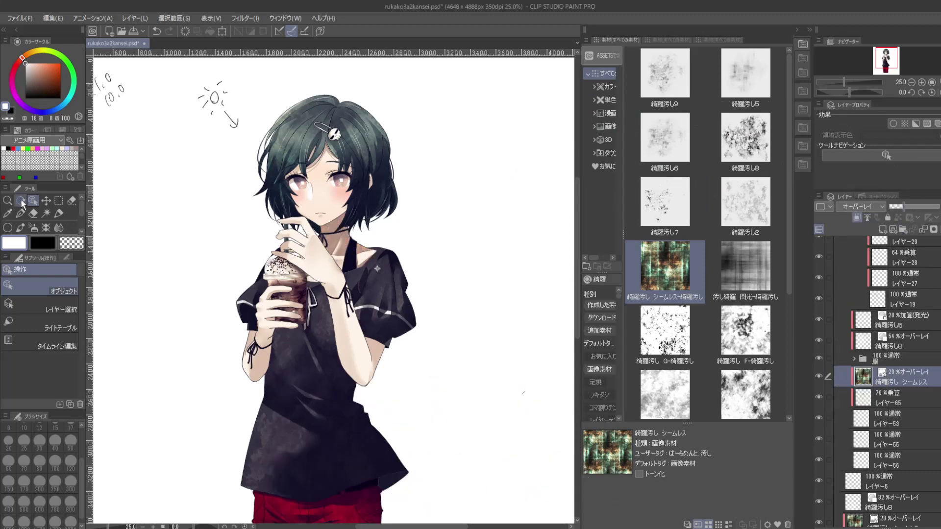
Add a 綺羅汚し シームレス texture clipped to the arm and hand layers, blended as オーバーレイ at 30% opacity
left_click(45, 200)
left_click_drag(666, 267, 378, 294)
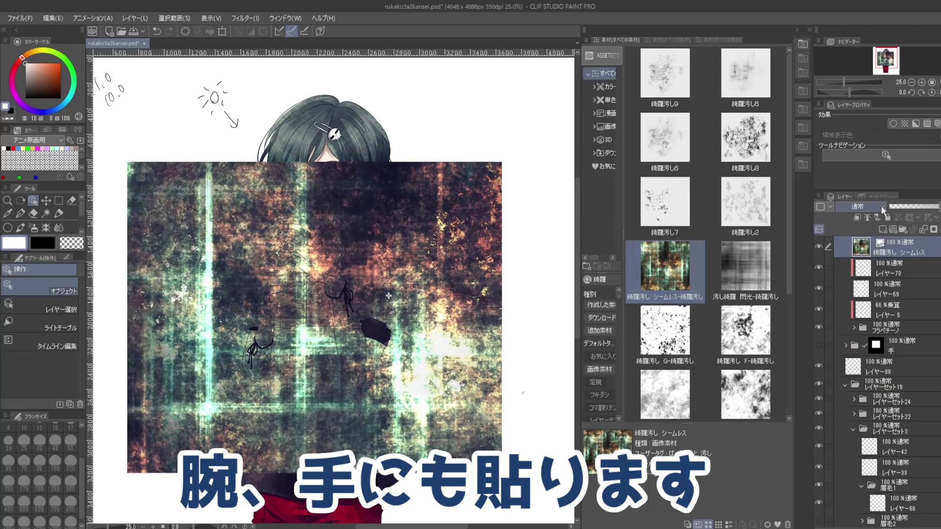
left_click(862, 206)
left_click(861, 321)
left_click(896, 206)
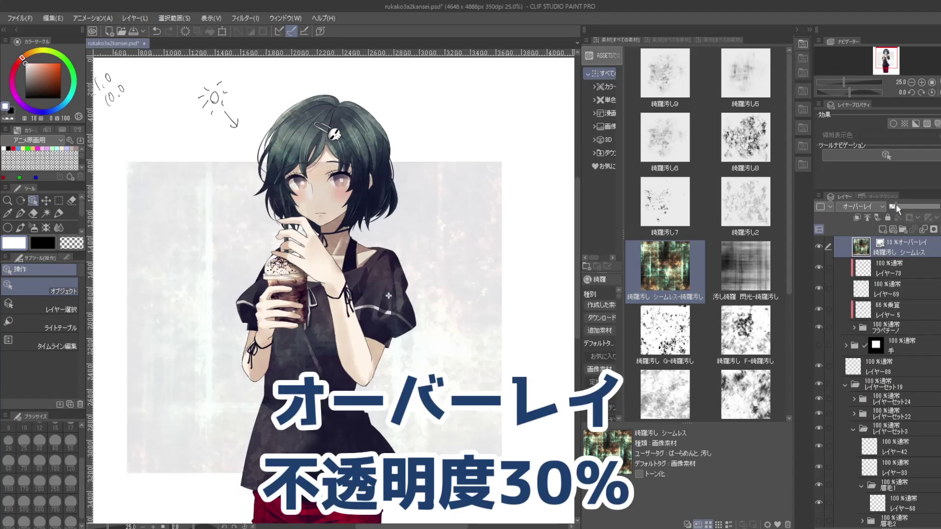
left_click(856, 217)
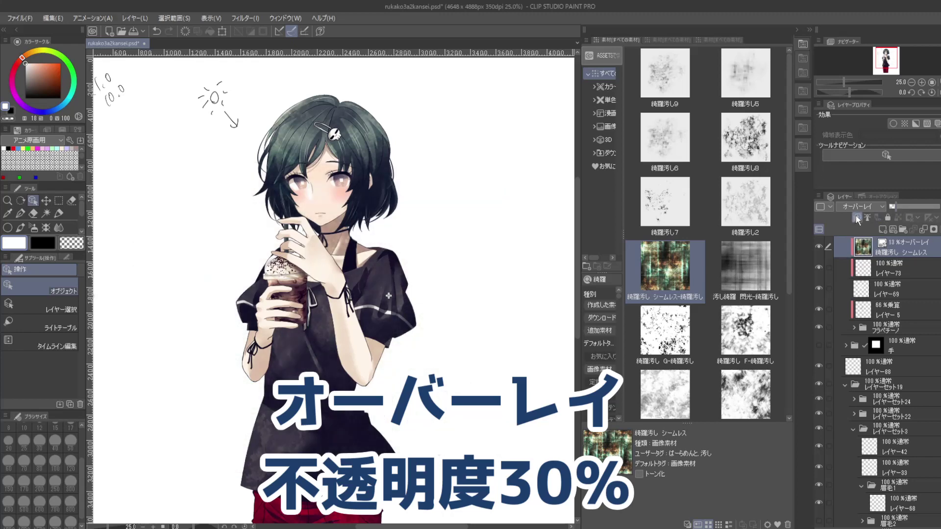
left_click_drag(900, 209, 906, 208)
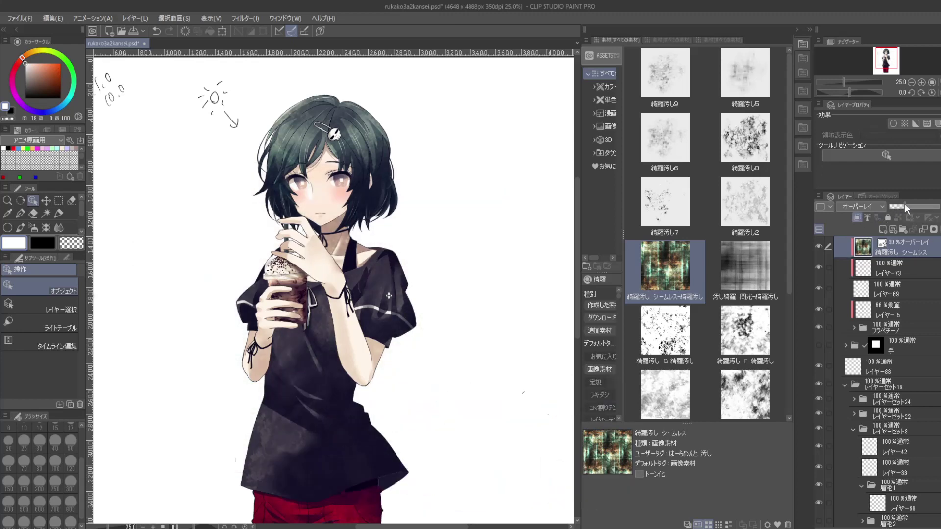
Place the 綺羅汚し シームレス texture above レイヤー 5 over the フラペチーノ folder and scale its pattern down over the drink
left_click(887, 310)
left_click_drag(665, 267, 291, 294)
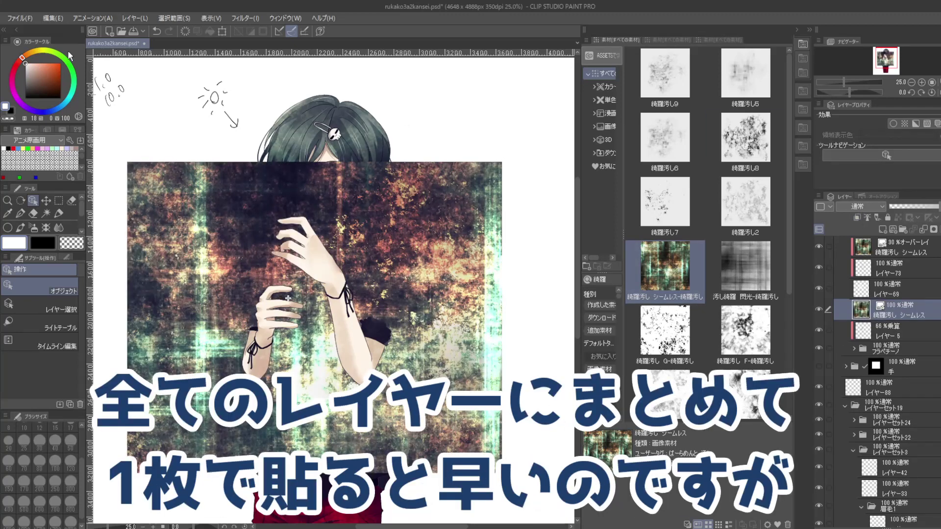
left_click(47, 18)
mouse_move(167, 267)
left_click(215, 265)
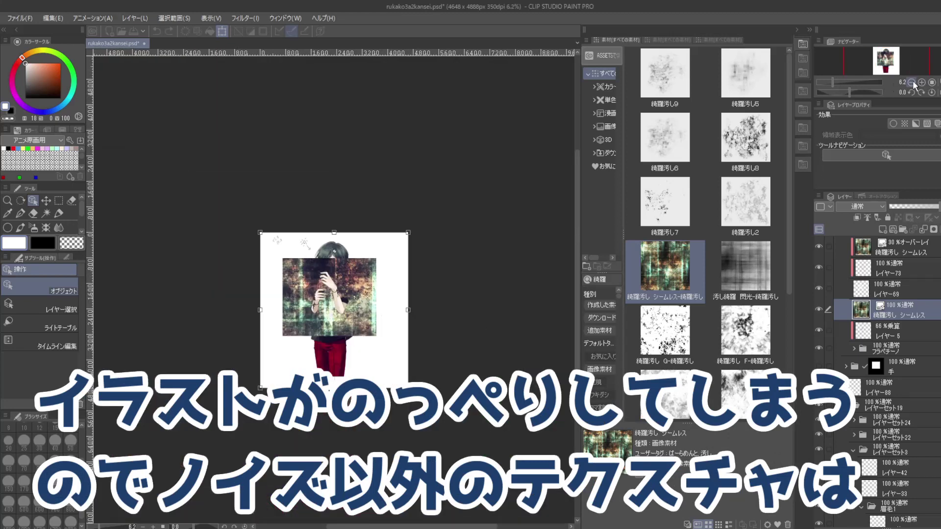
scroll(393, 241, "down", 5)
left_click_drag(406, 230, 321, 323)
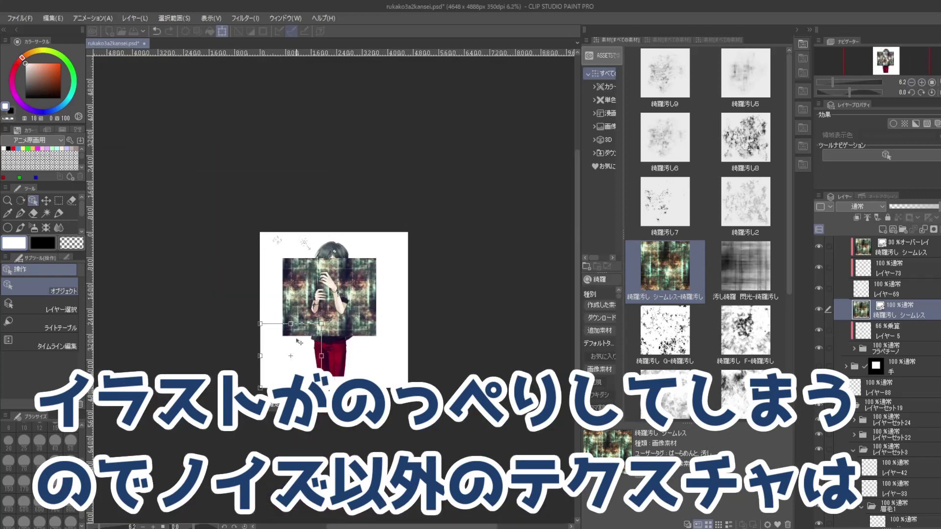
left_click_drag(294, 366, 328, 307)
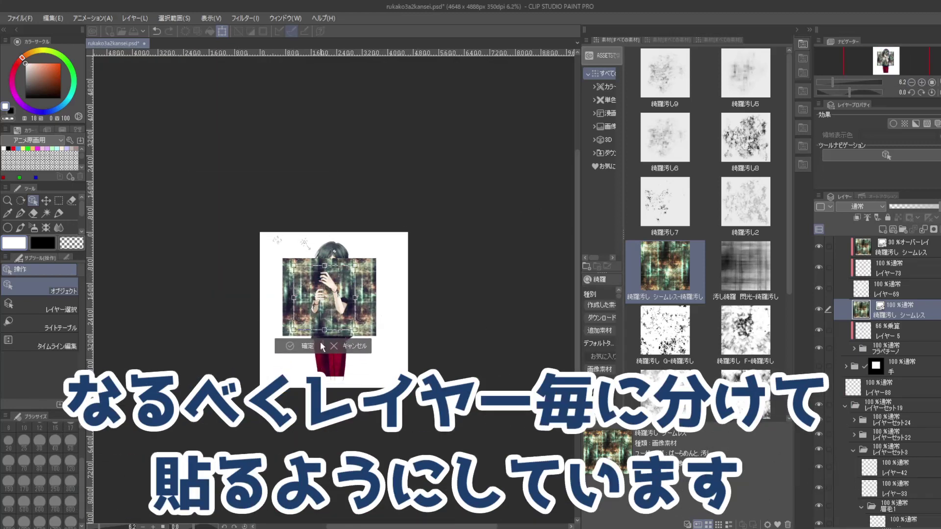
left_click(921, 83)
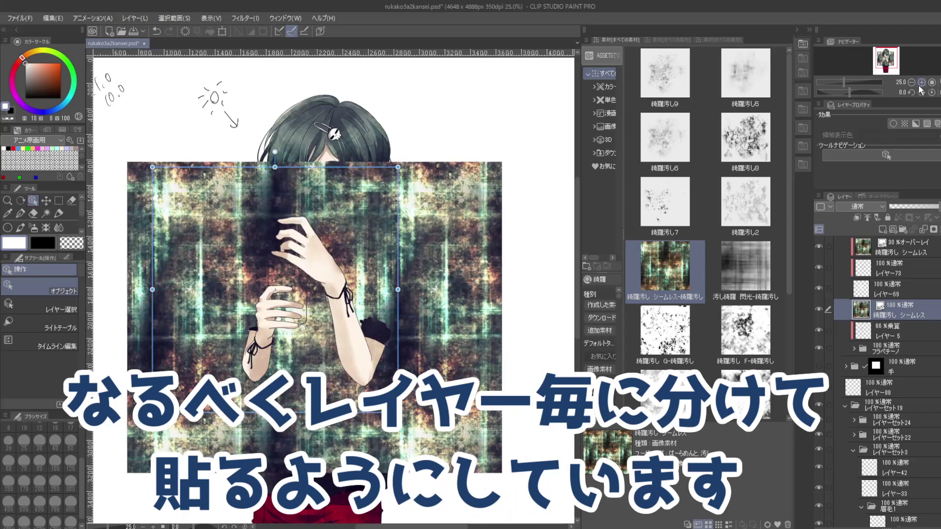
Set the drink texture's blending mode to 加算(発光), lower its opacity to about 28% and clip it to the layers below
left_click(921, 84)
left_click(871, 206)
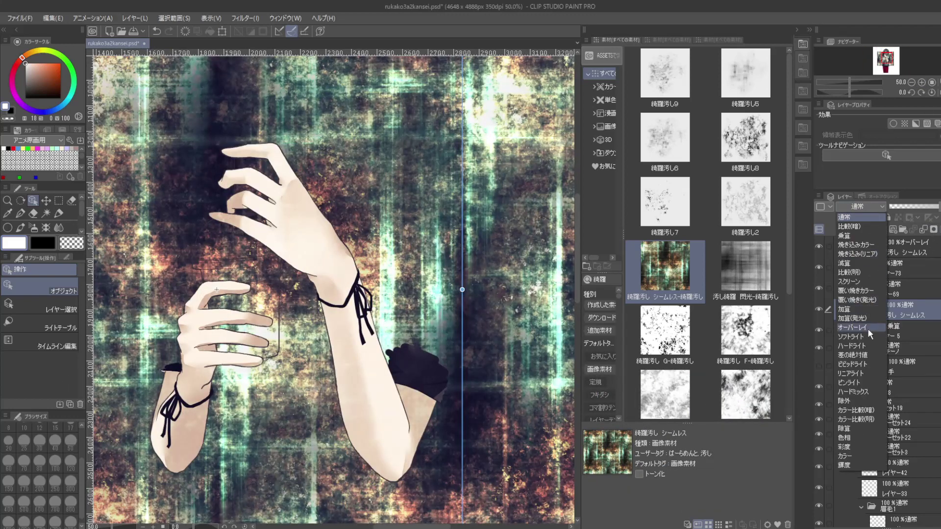
left_click(867, 327)
left_click(905, 207)
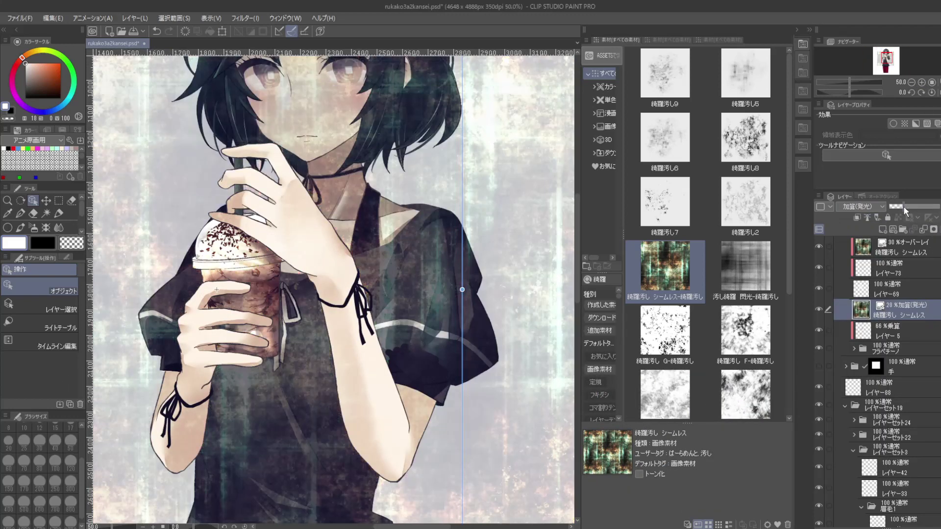
left_click(856, 217)
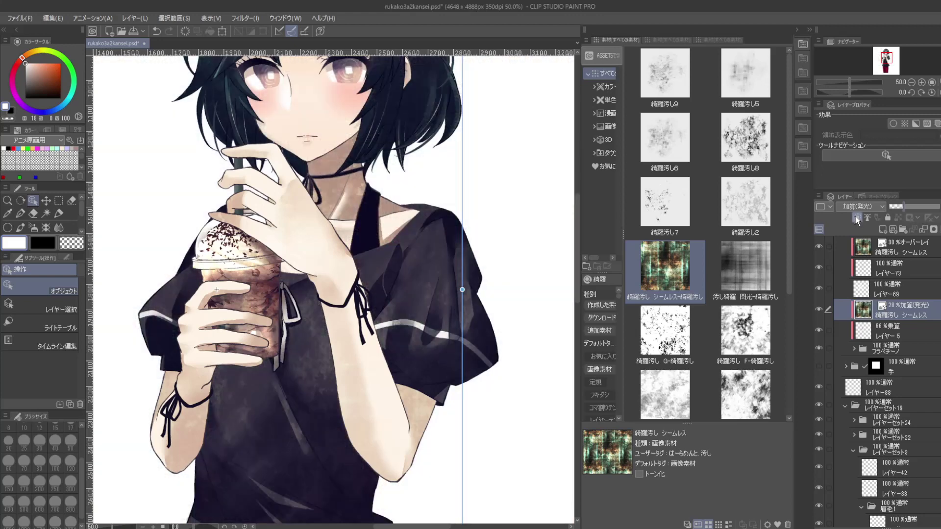
Add a clipped layer with the 太陽 gradient above フォルダー 1, blended as 加算(発光) at 68% opacity
left_click(910, 82)
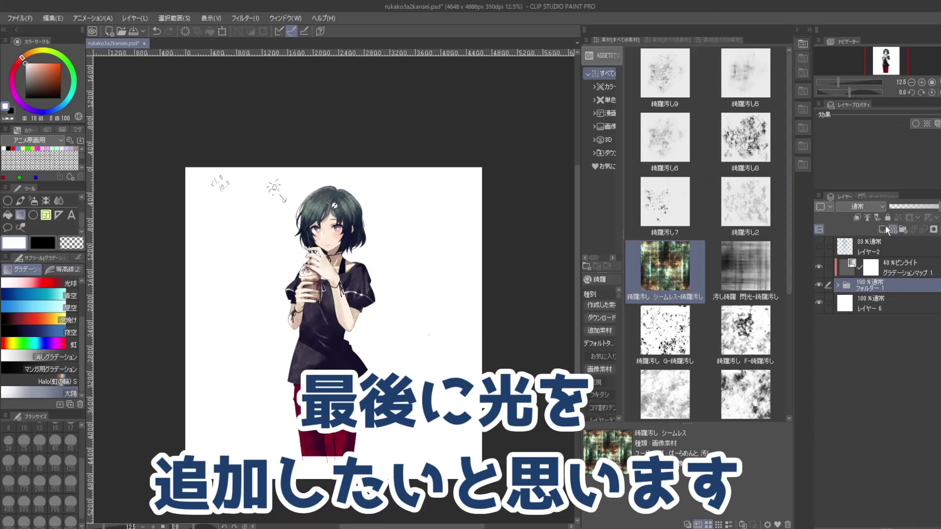
left_click(885, 226)
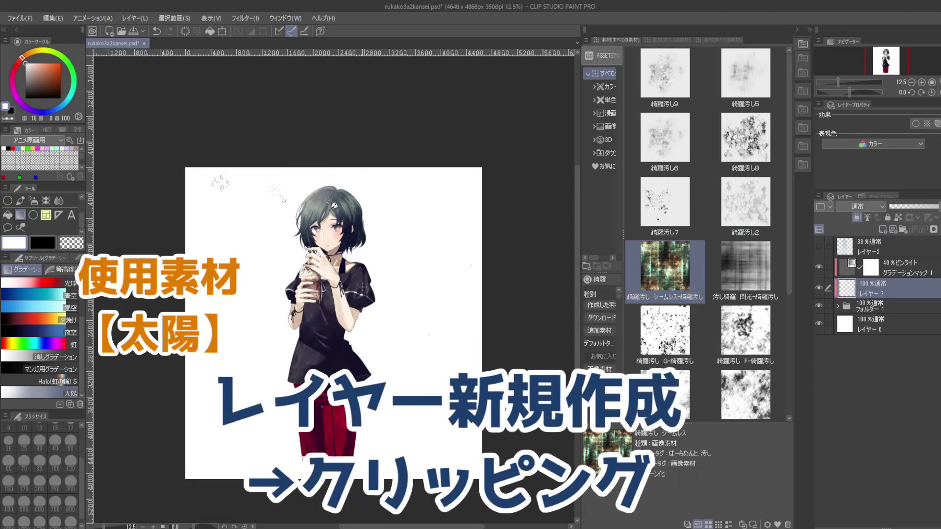
left_click(862, 206)
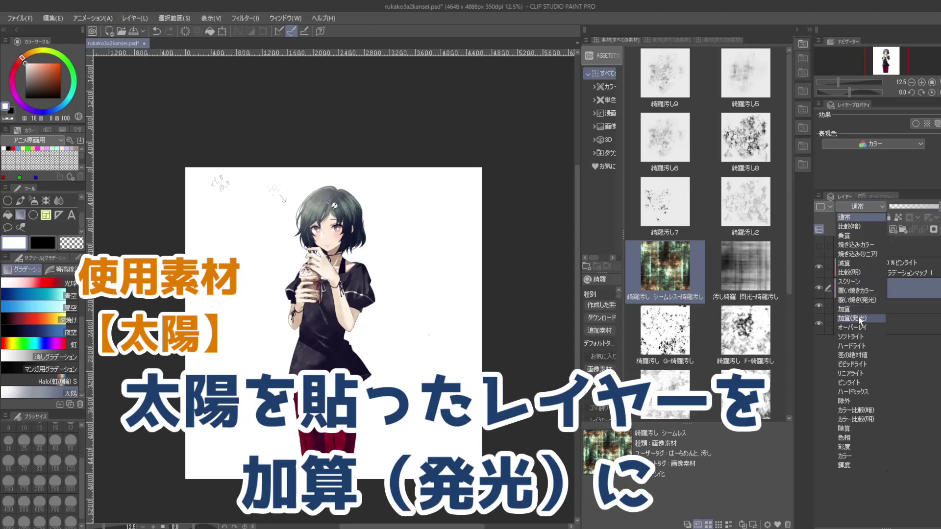
left_click(861, 318)
left_click(926, 207)
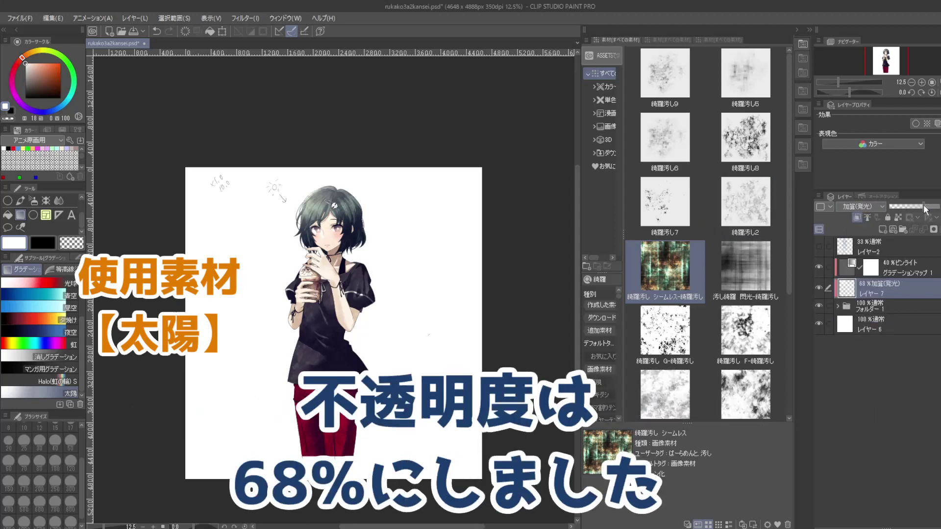